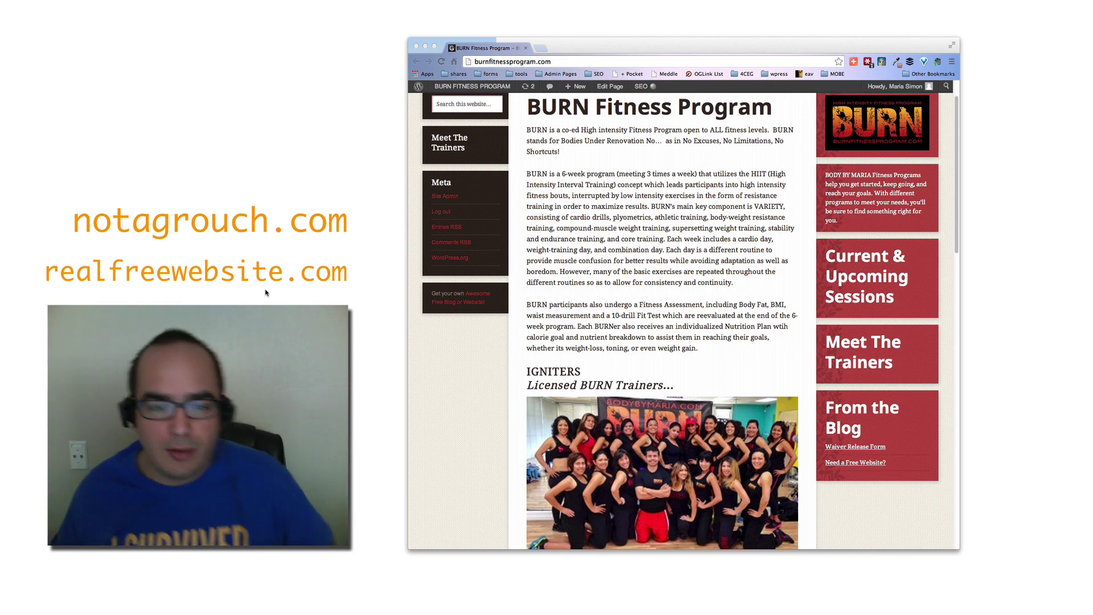
# Step: Look over the live BURN Fitness Program page and view the team photo at full size
pyautogui.scroll(2, 524, 318)
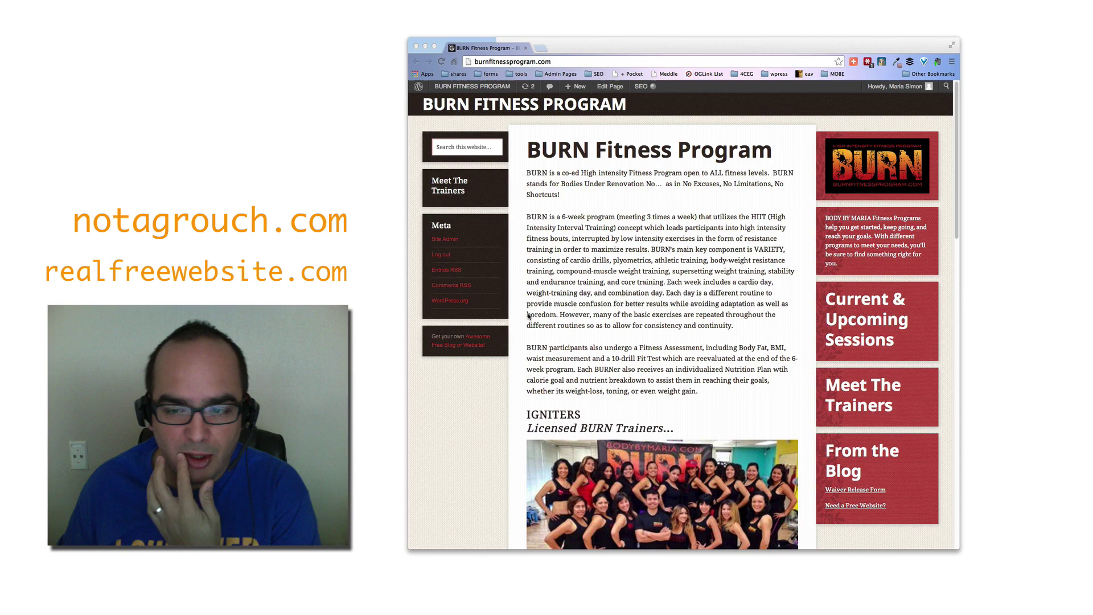
pyautogui.scroll(-2, 630, 309)
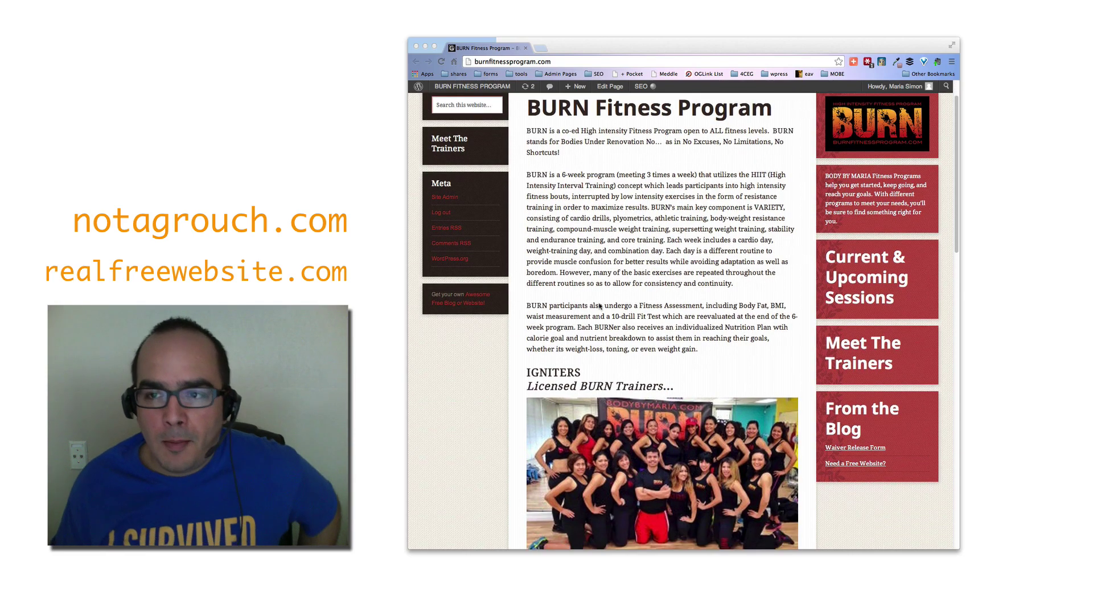
pyautogui.scroll(-2, 596, 285)
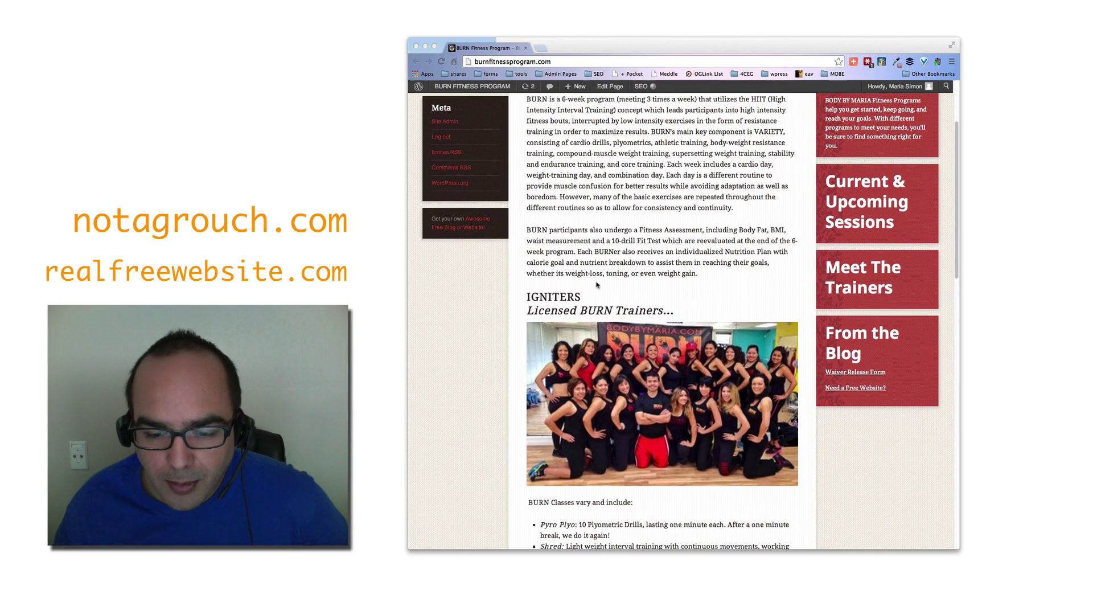
pyautogui.scroll(3, 596, 285)
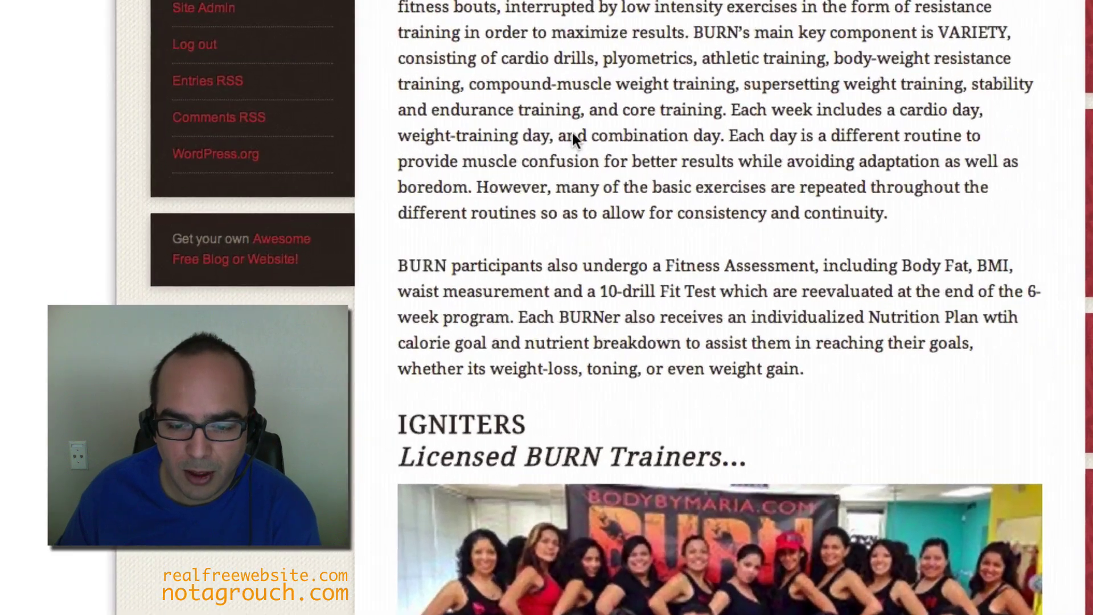
pyautogui.scroll(-2, 600, 285)
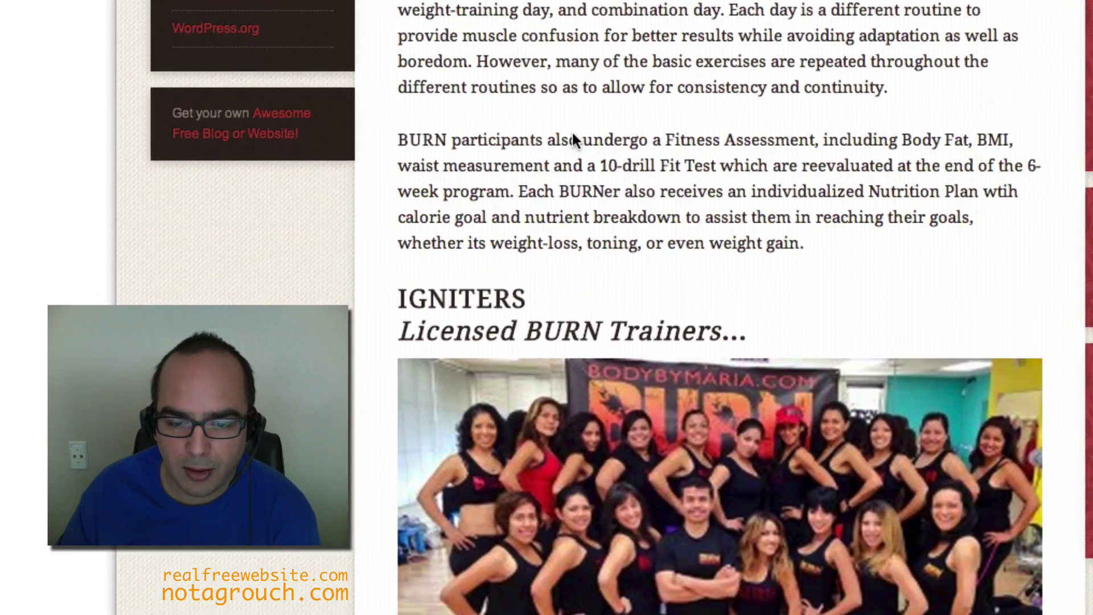
pyautogui.scroll(-5, 572, 140)
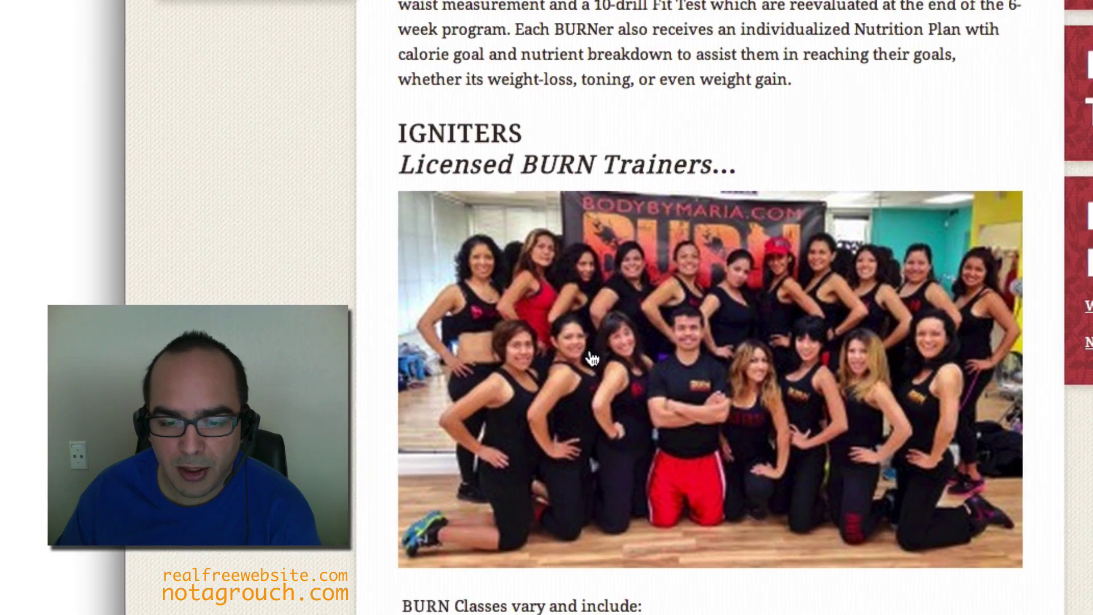
pyautogui.click(592, 321)
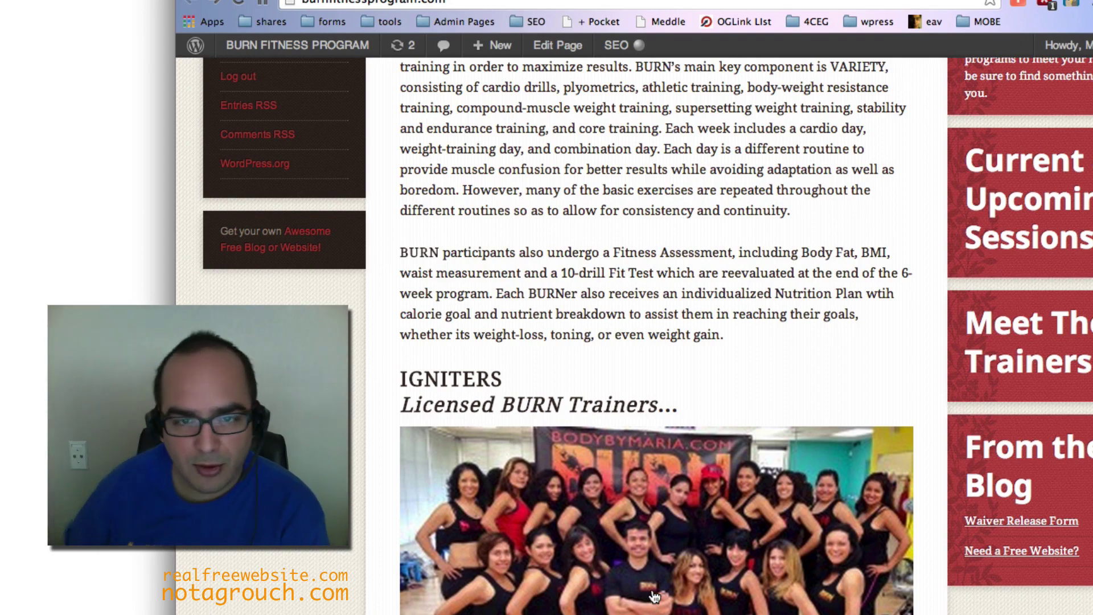
pyautogui.scroll(1, 519, 126)
pyautogui.scroll(5, 520, 126)
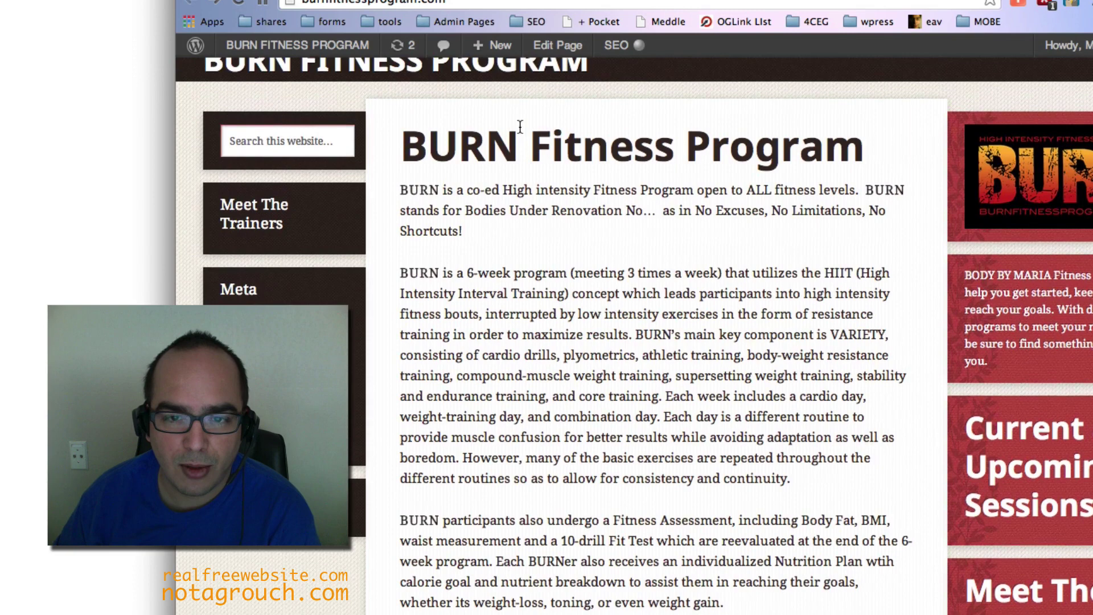
# Step: Open the page in the editor and insert photo-16.jpg at Large 768 × 1024 size
pyautogui.click(553, 45)
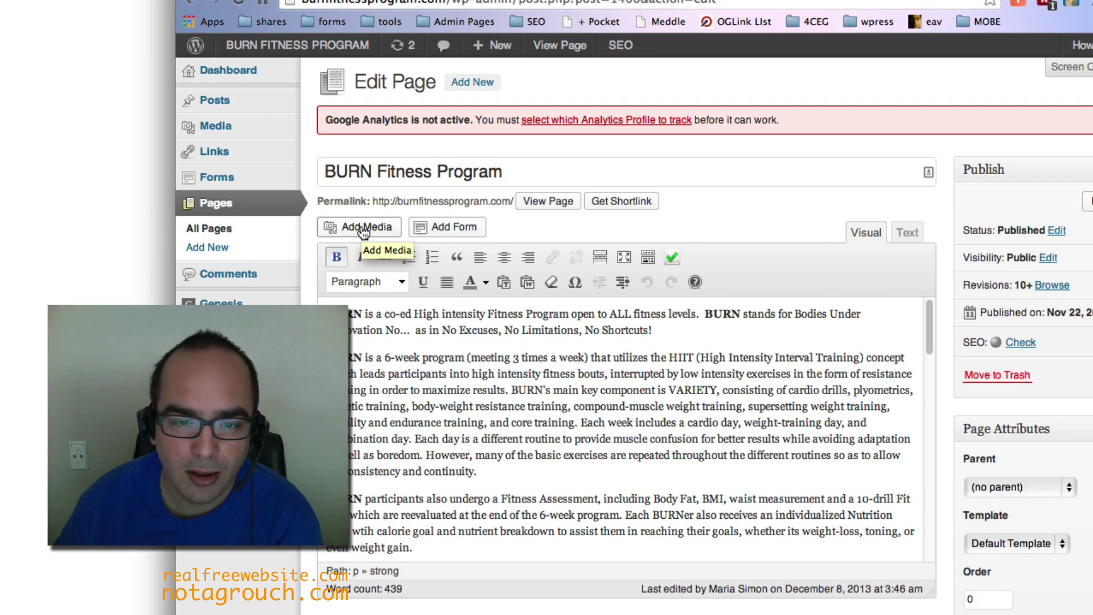
pyautogui.click(363, 229)
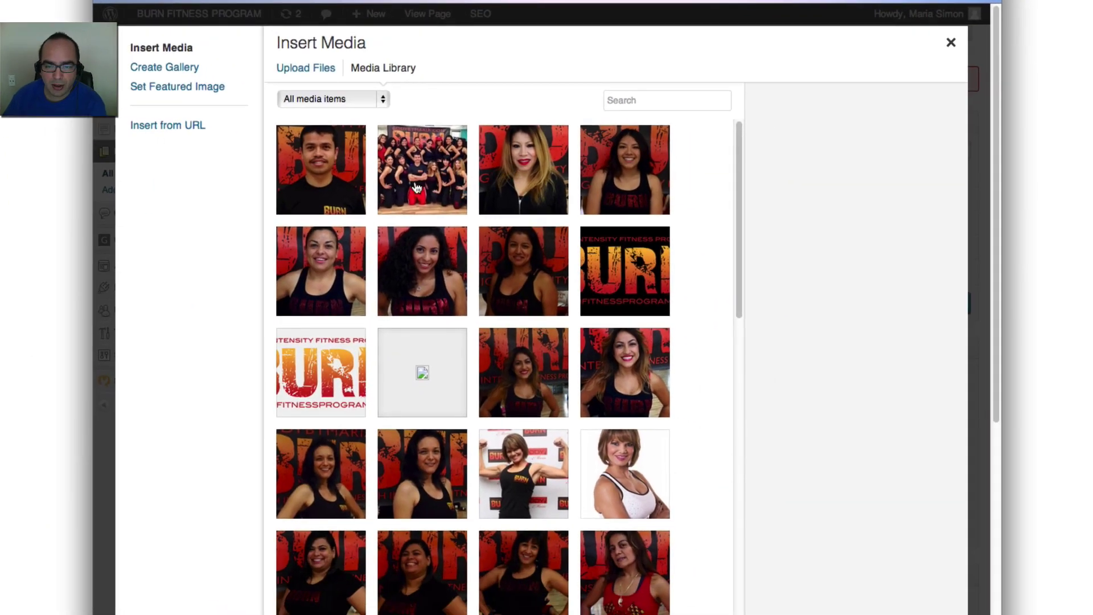
pyautogui.click(322, 180)
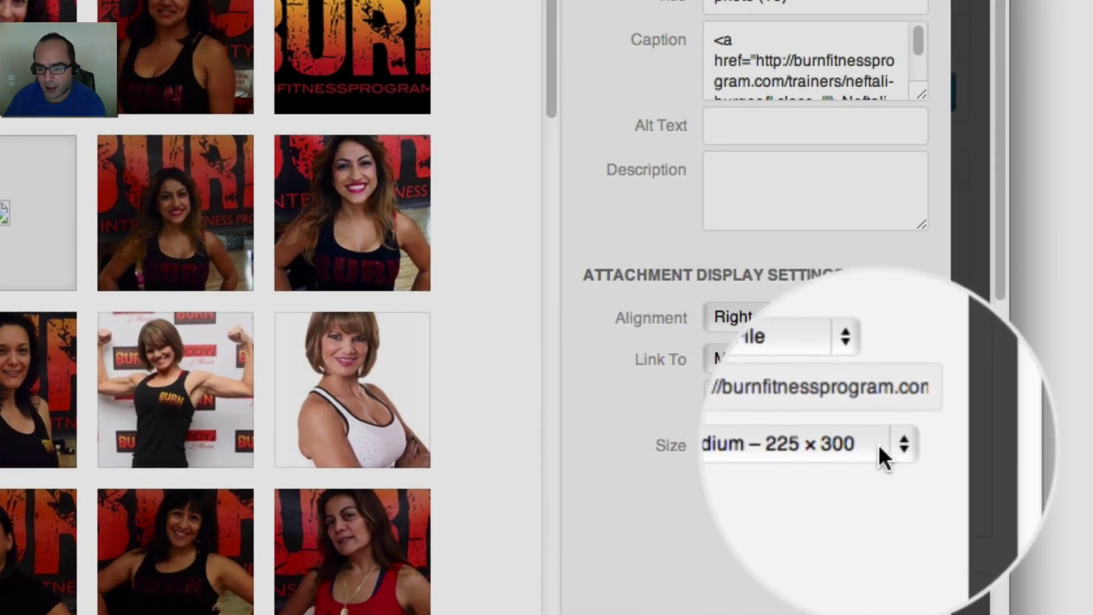
pyautogui.click(879, 445)
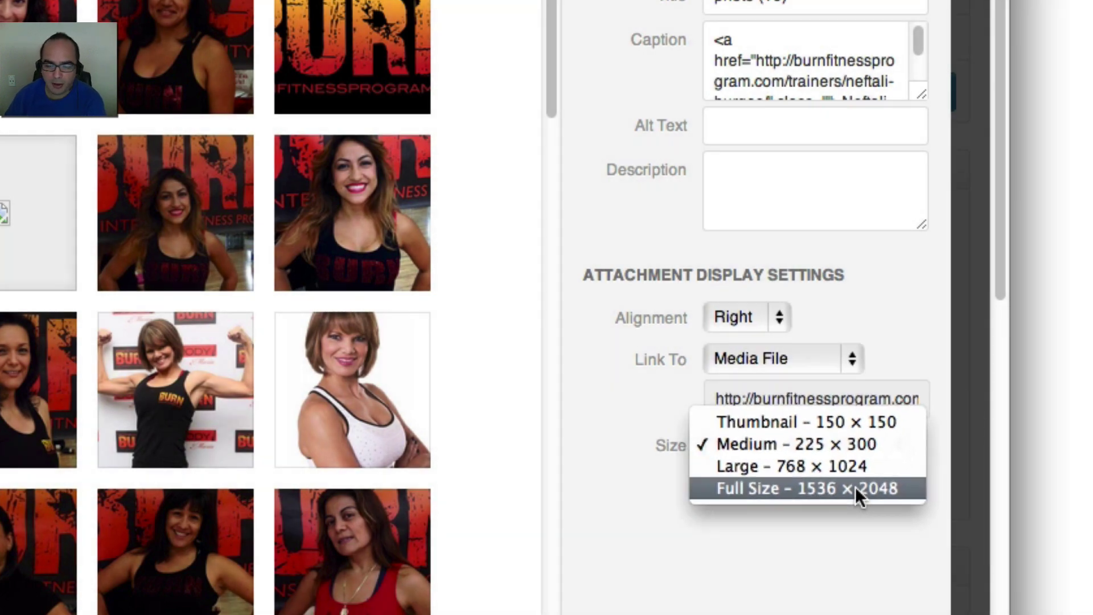
pyautogui.click(855, 486)
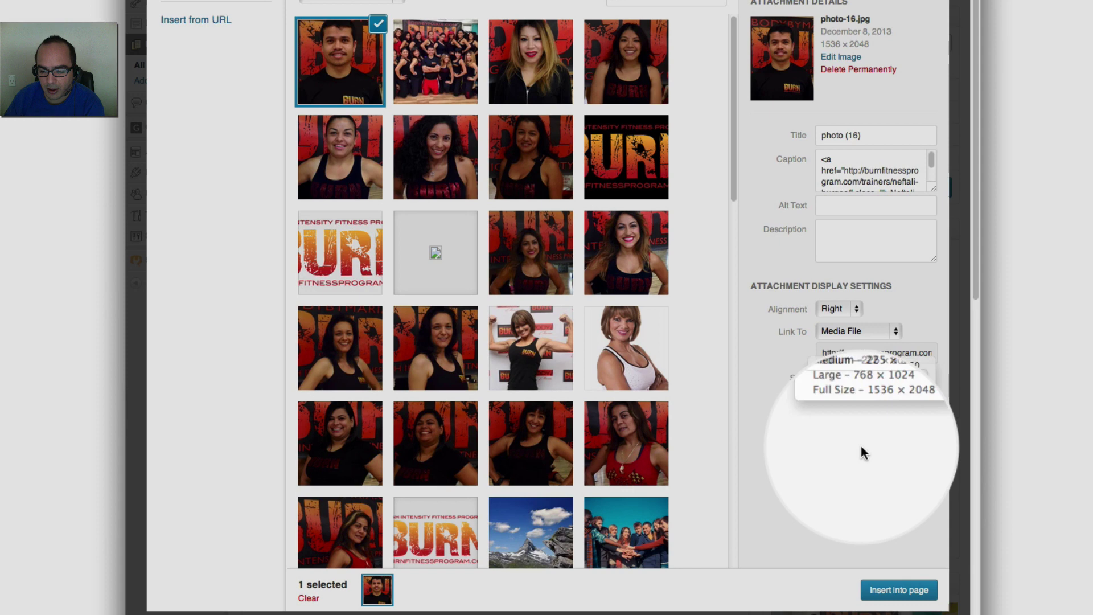
pyautogui.click(860, 446)
pyautogui.click(871, 376)
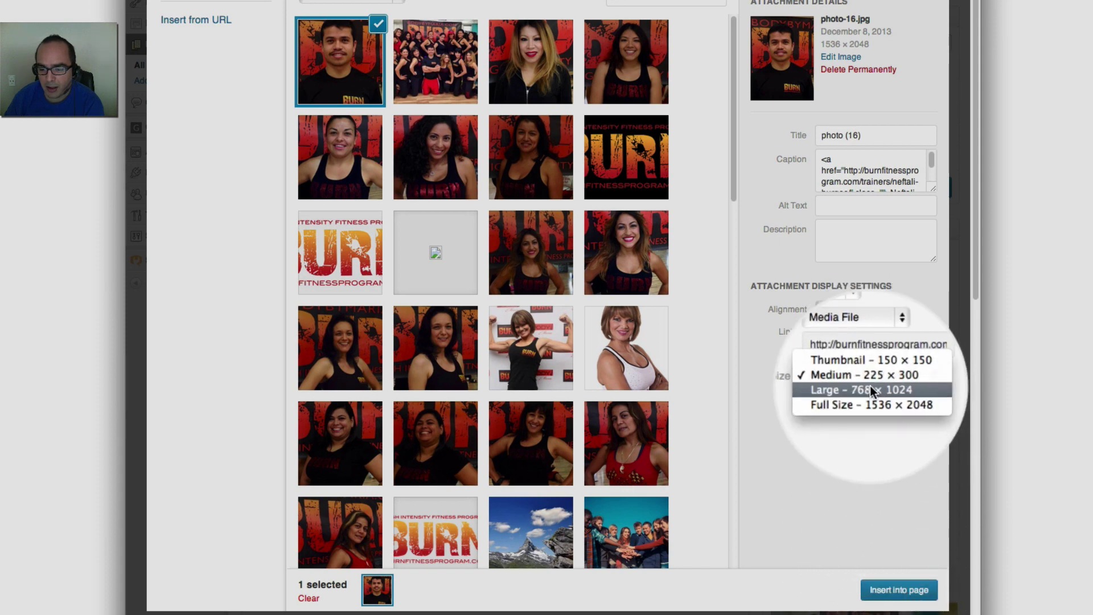
pyautogui.click(870, 387)
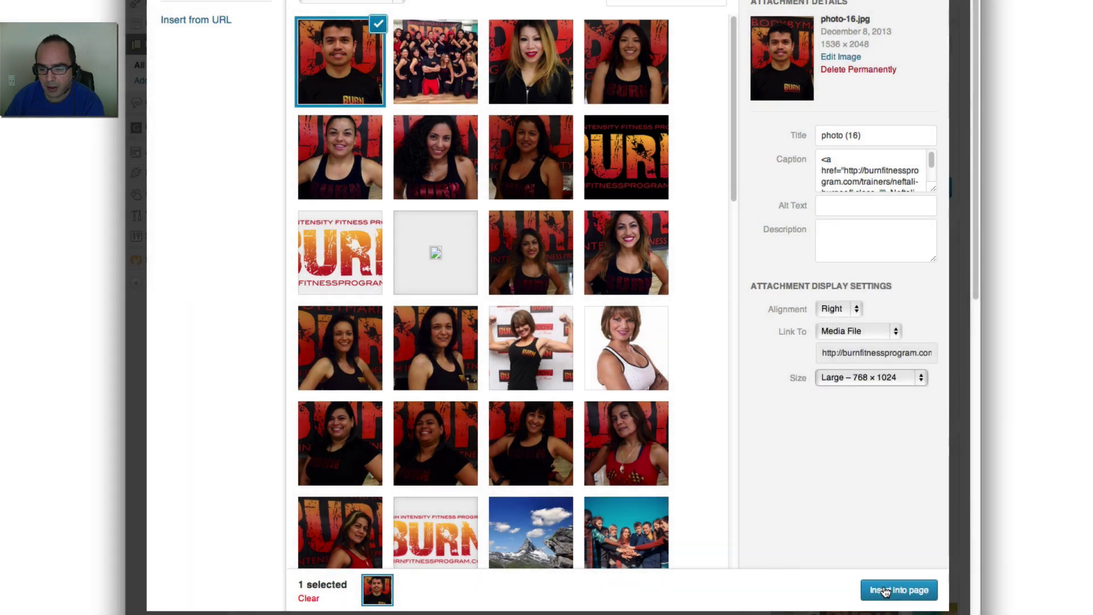
pyautogui.click(885, 591)
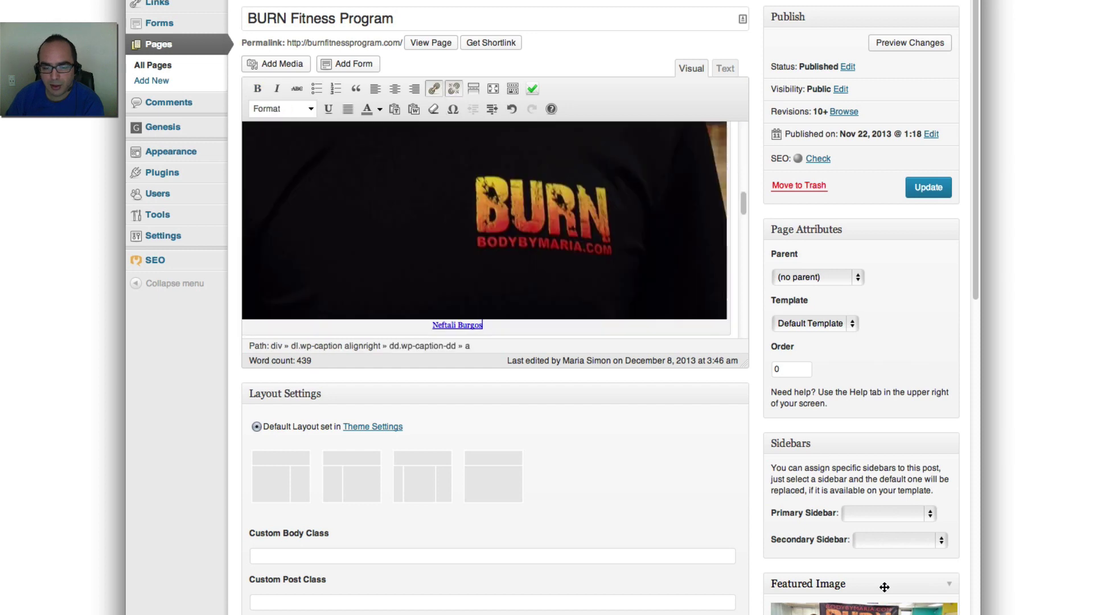
# Step: Undo the photo-16.jpg insertion, then delete the team group photo and restore it with Ctrl+Z
pyautogui.hotkey('ctrl', 'z')
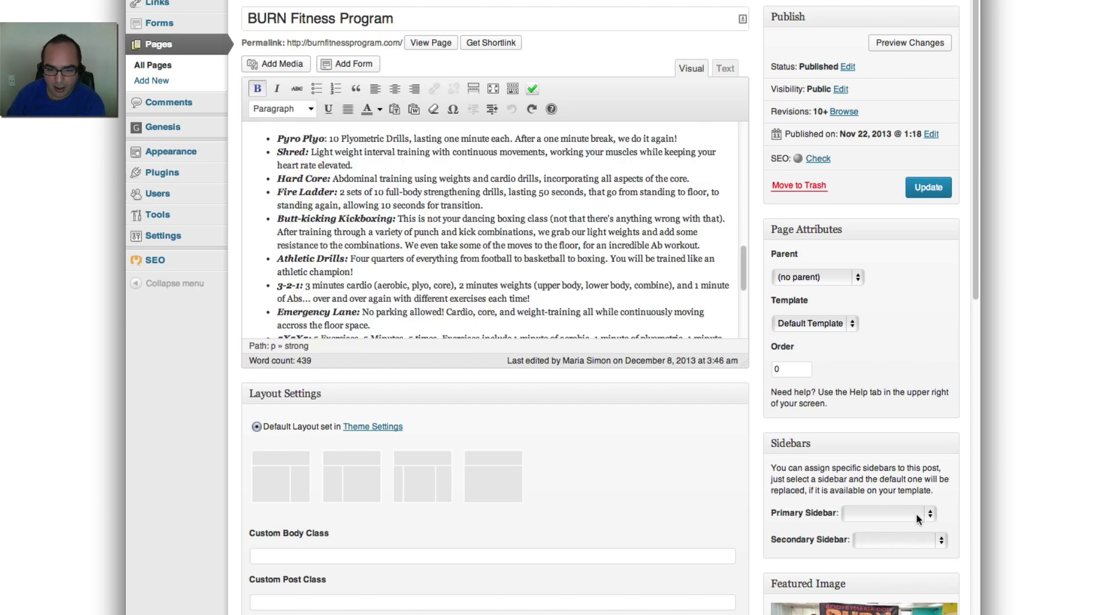
pyautogui.scroll(10, 527, 225)
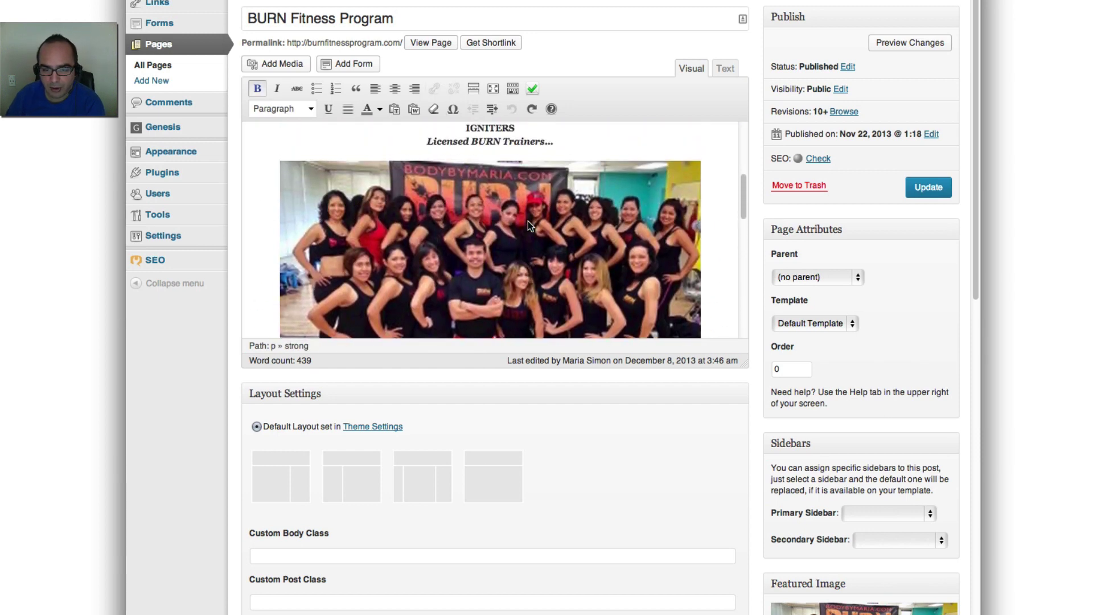
pyautogui.click(511, 234)
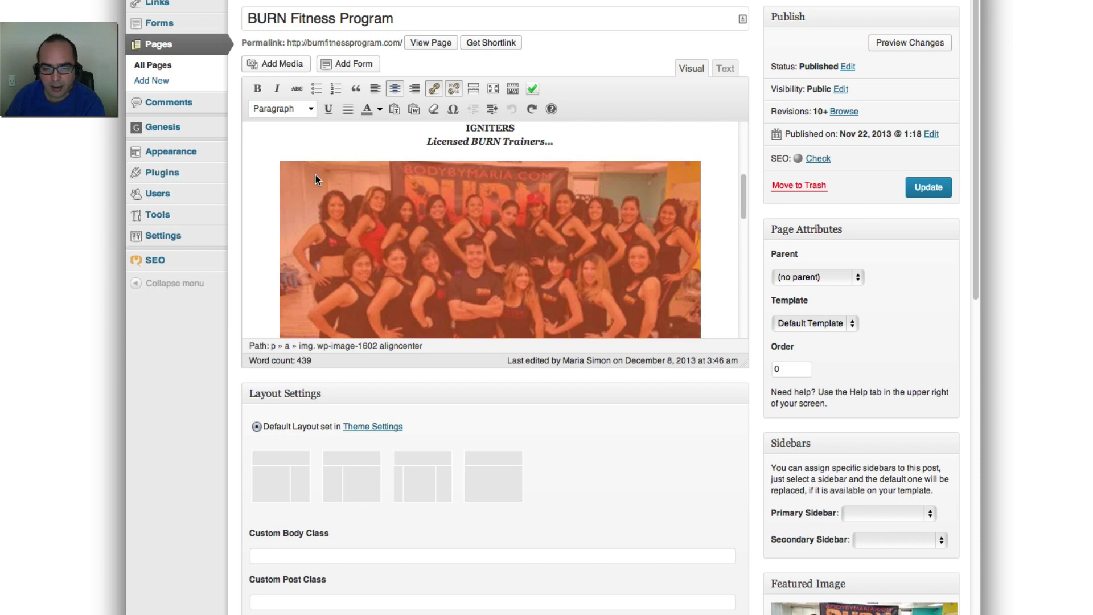
pyautogui.click(317, 178)
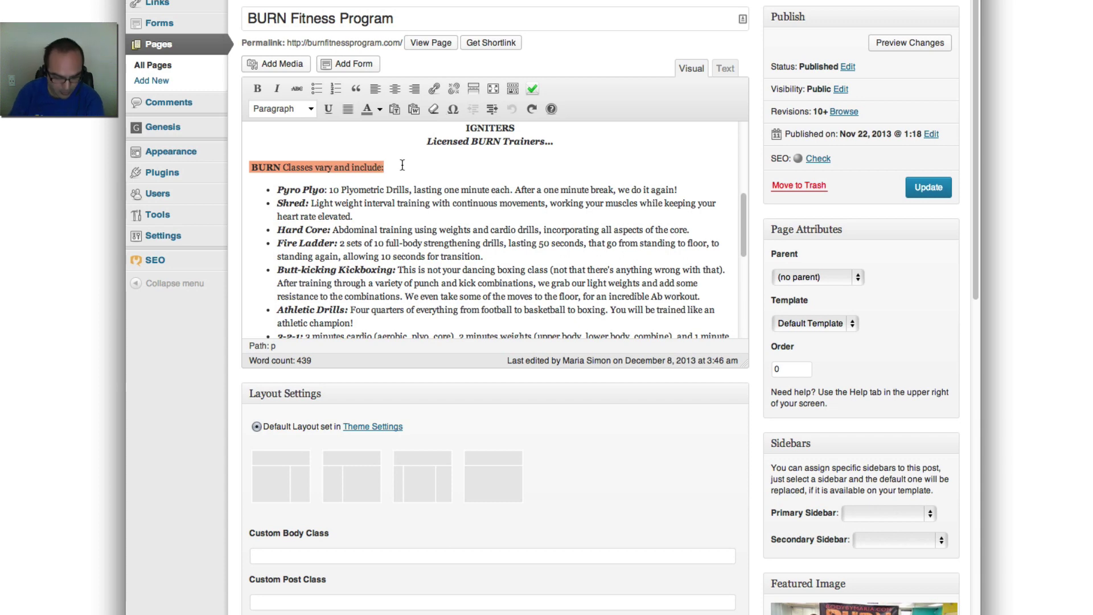
pyautogui.hotkey('ctrl', 'z')
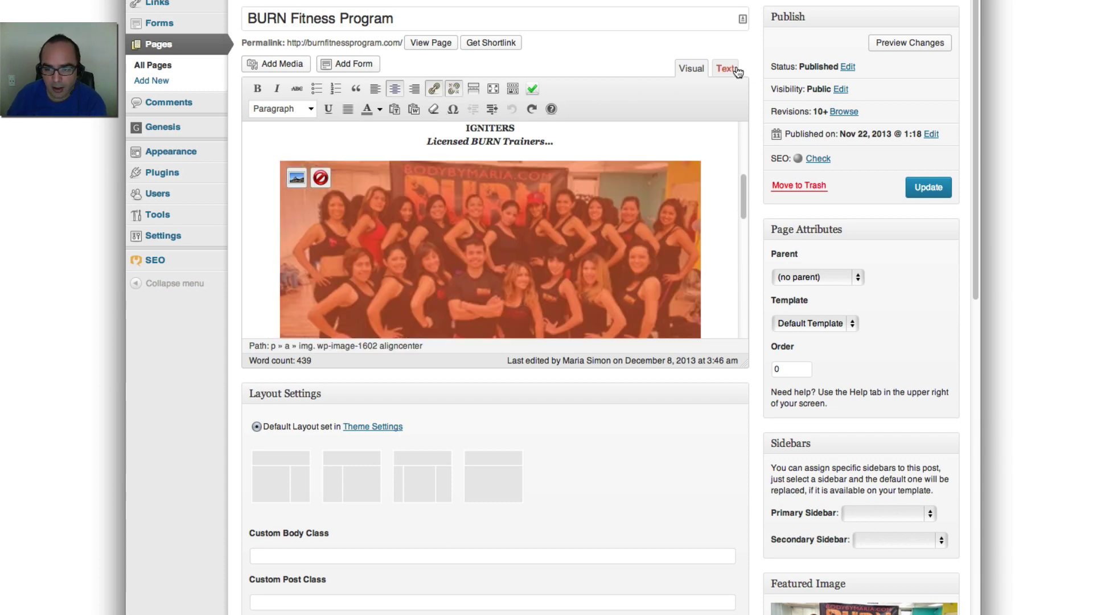
pyautogui.click(736, 71)
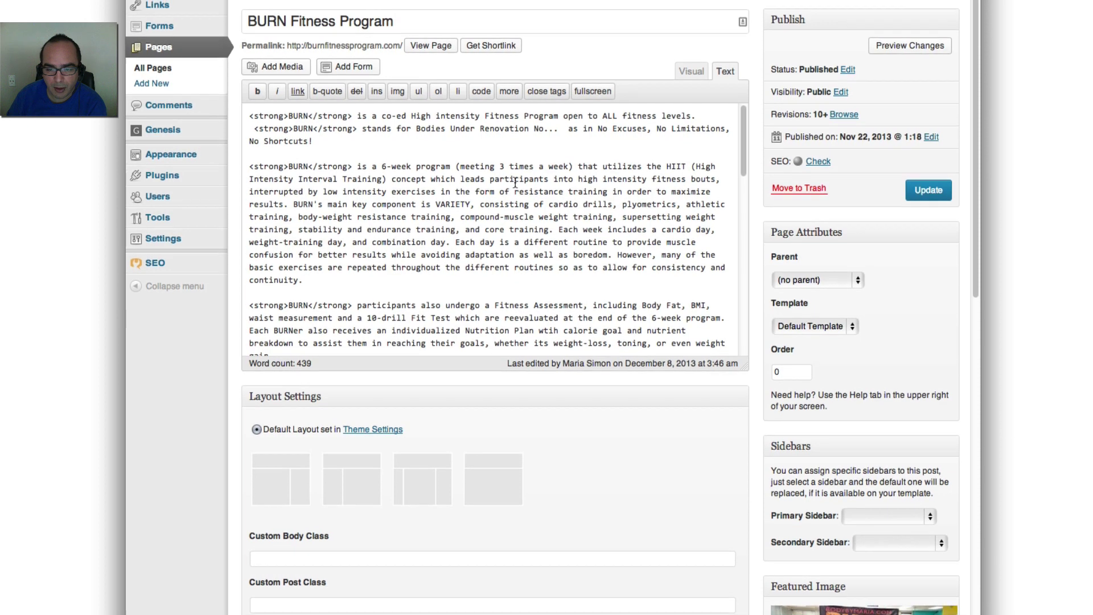
pyautogui.scroll(-5, 515, 182)
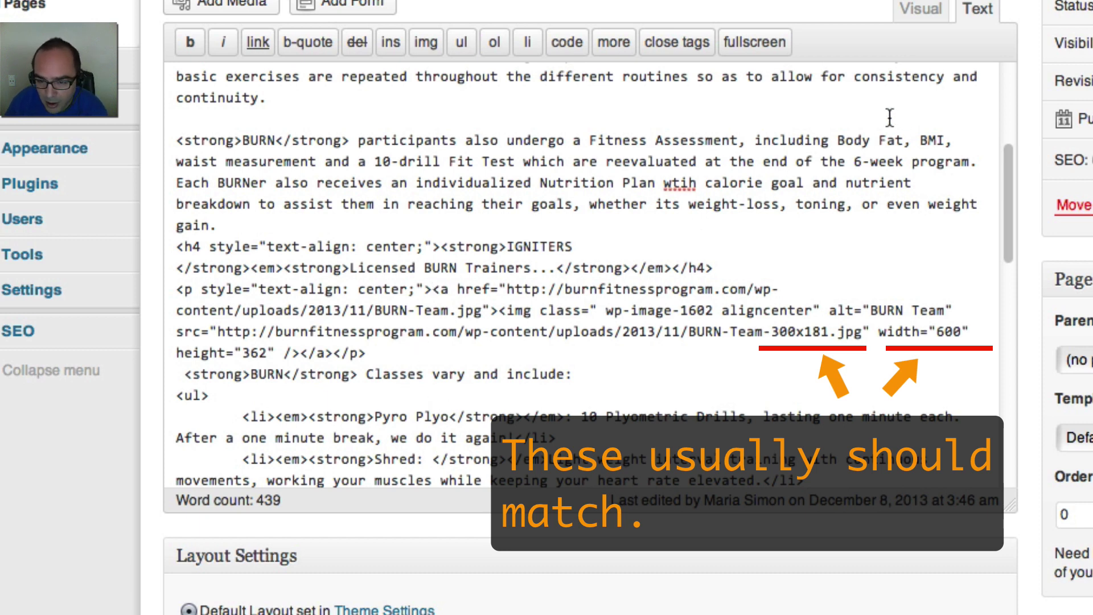
# Step: Select the team photo in the visual editor and open its image settings, leaving it at 100% size
pyautogui.click(920, 8)
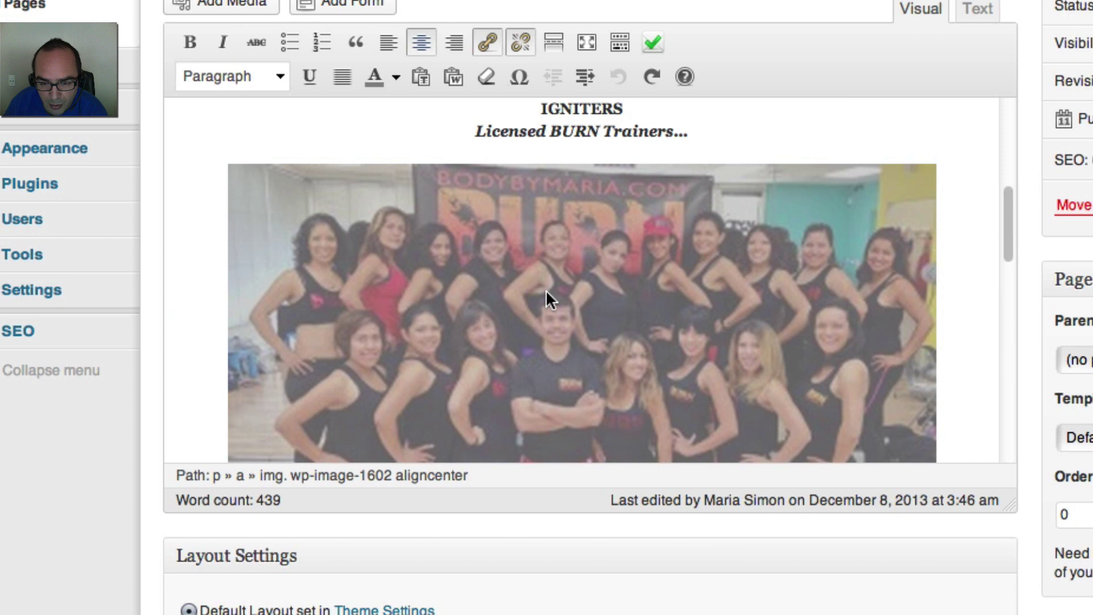
pyautogui.click(545, 295)
pyautogui.click(256, 193)
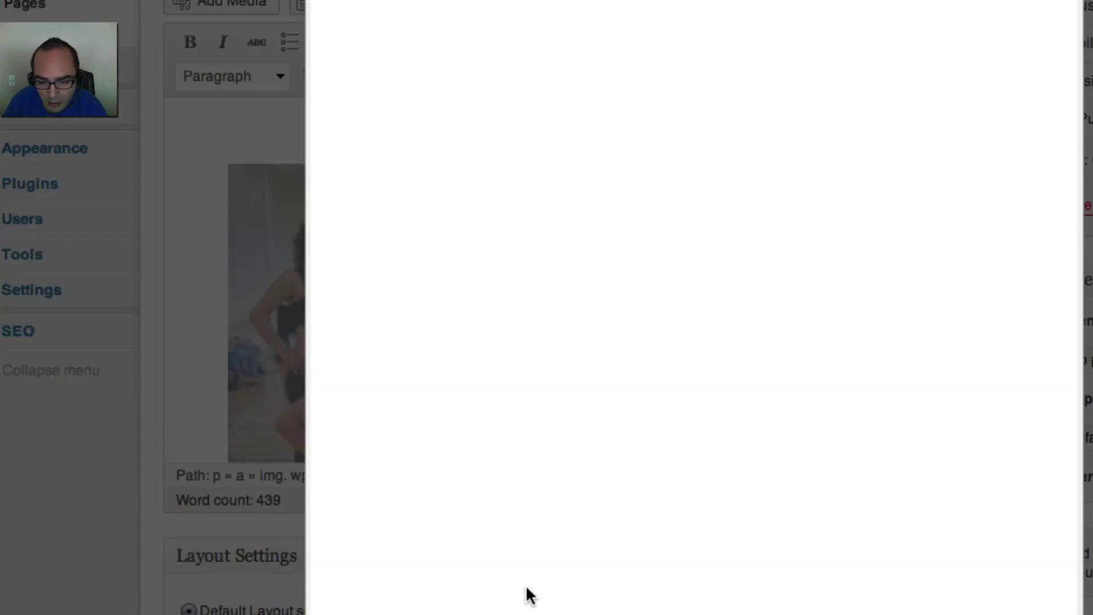
pyautogui.click(820, 478)
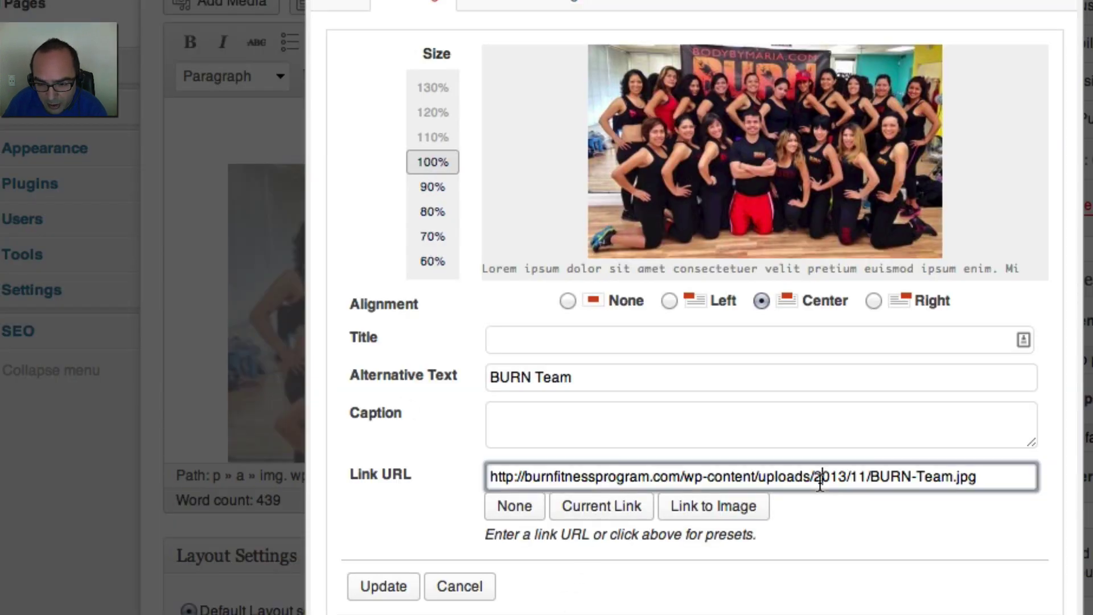
pyautogui.click(432, 211)
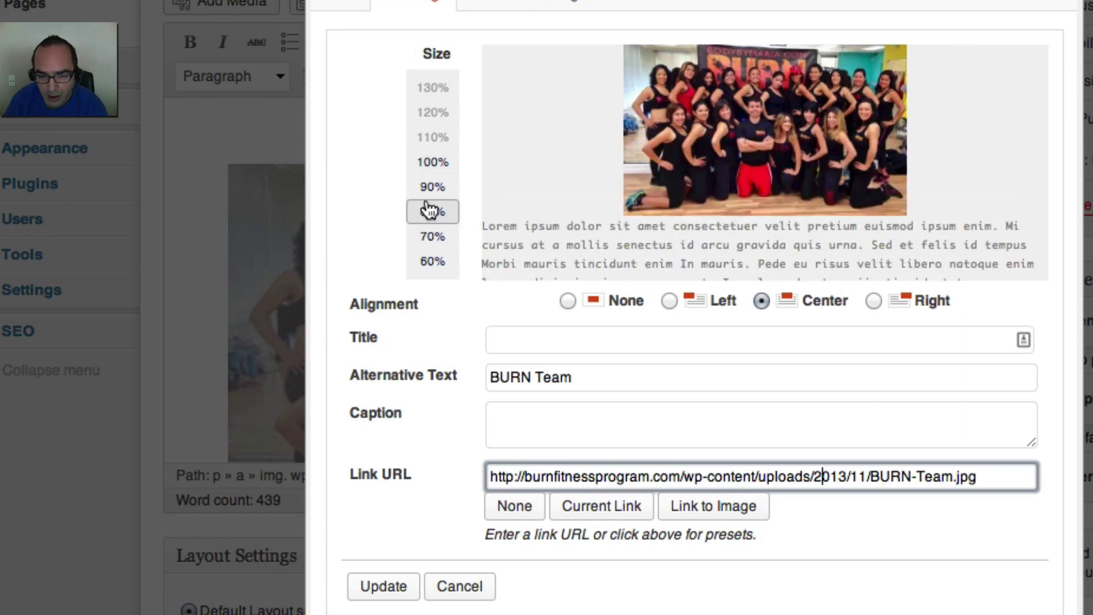
pyautogui.click(432, 161)
# Step: In Advanced Settings, check the -300x181 URL suffix and reset the photo to Original Size 300 × 181
pyautogui.click(520, 3)
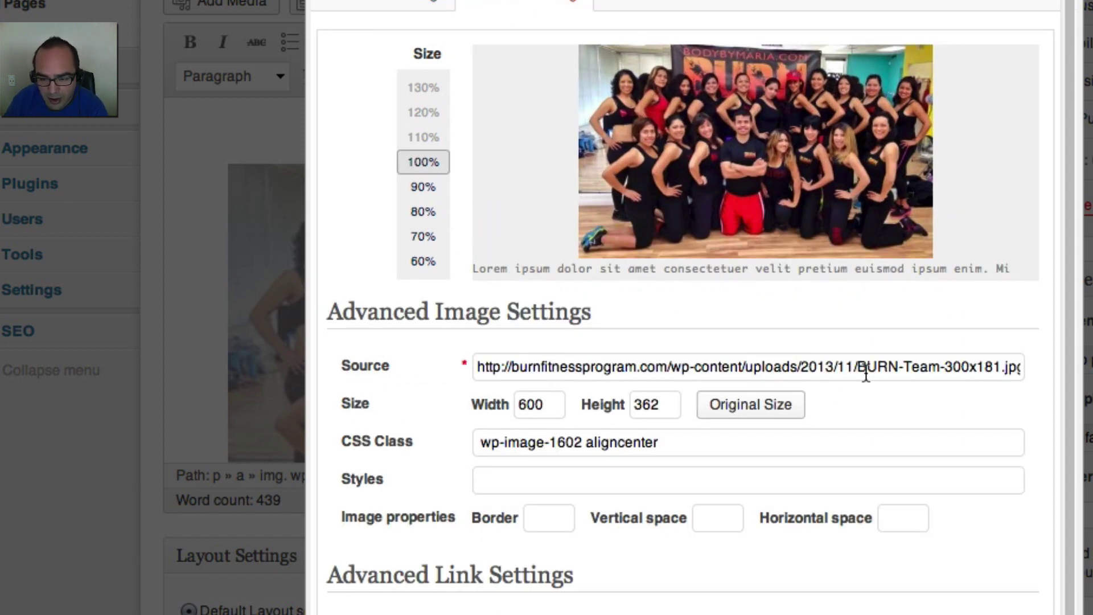
pyautogui.moveTo(939, 362); pyautogui.dragTo(1026, 361)
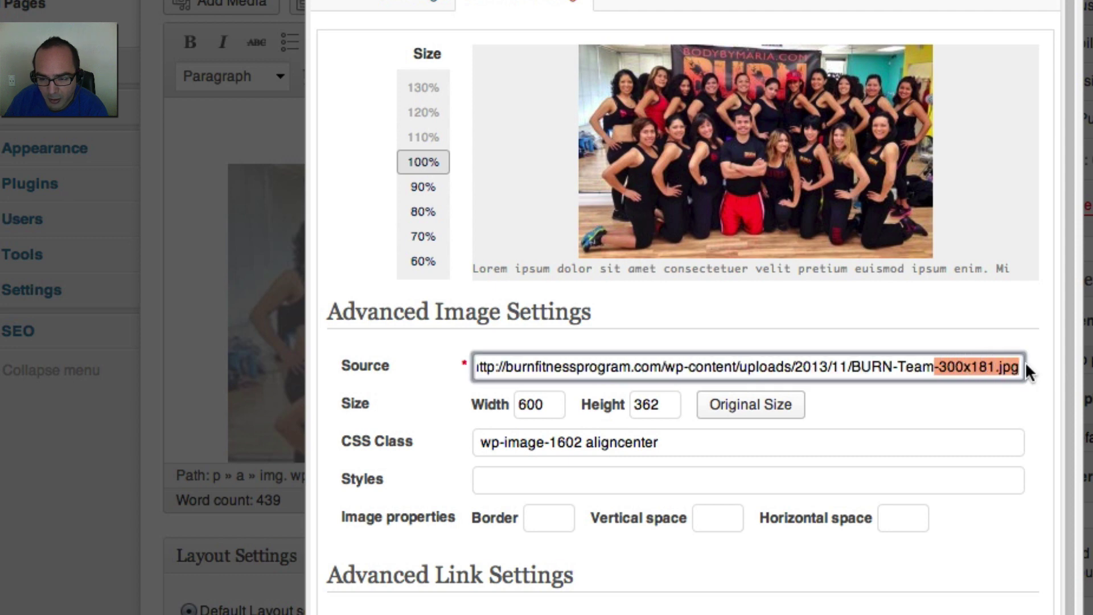
pyautogui.click(968, 367)
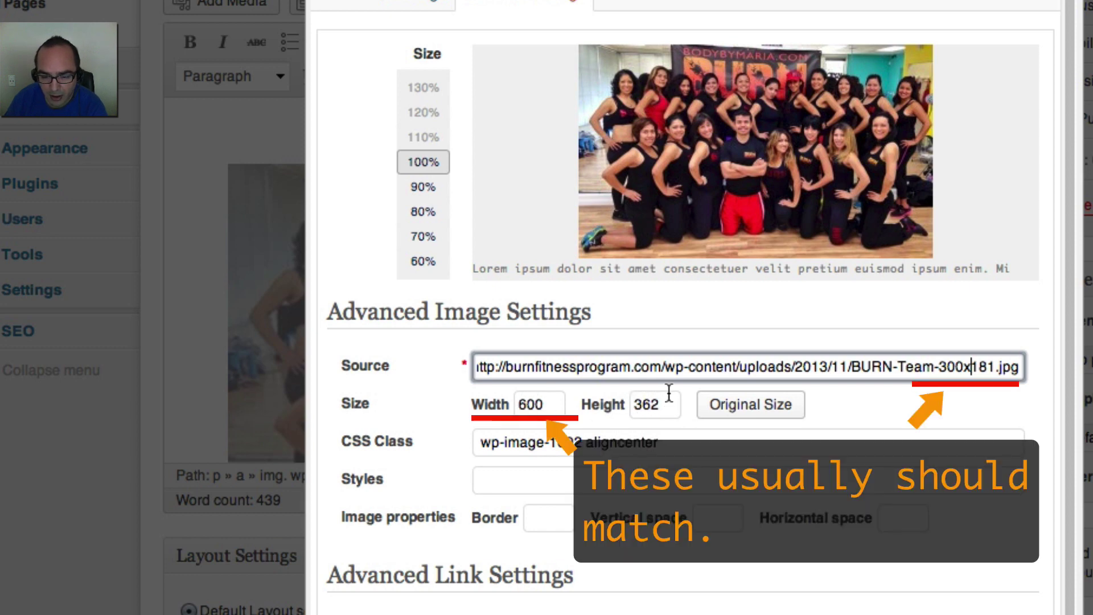
pyautogui.click(750, 409)
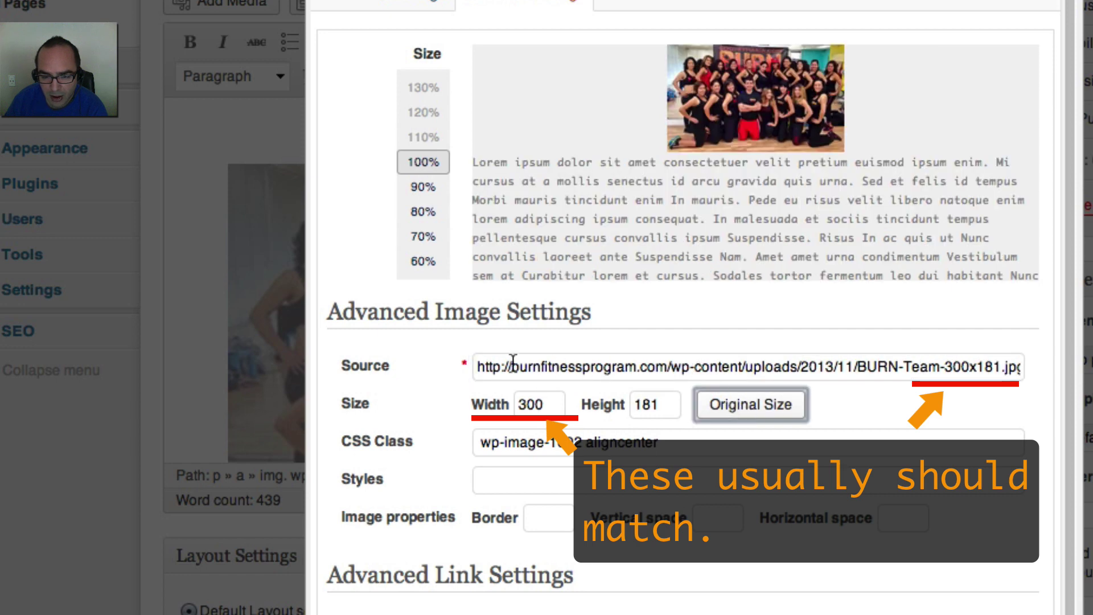
pyautogui.tripleClick(610, 372)
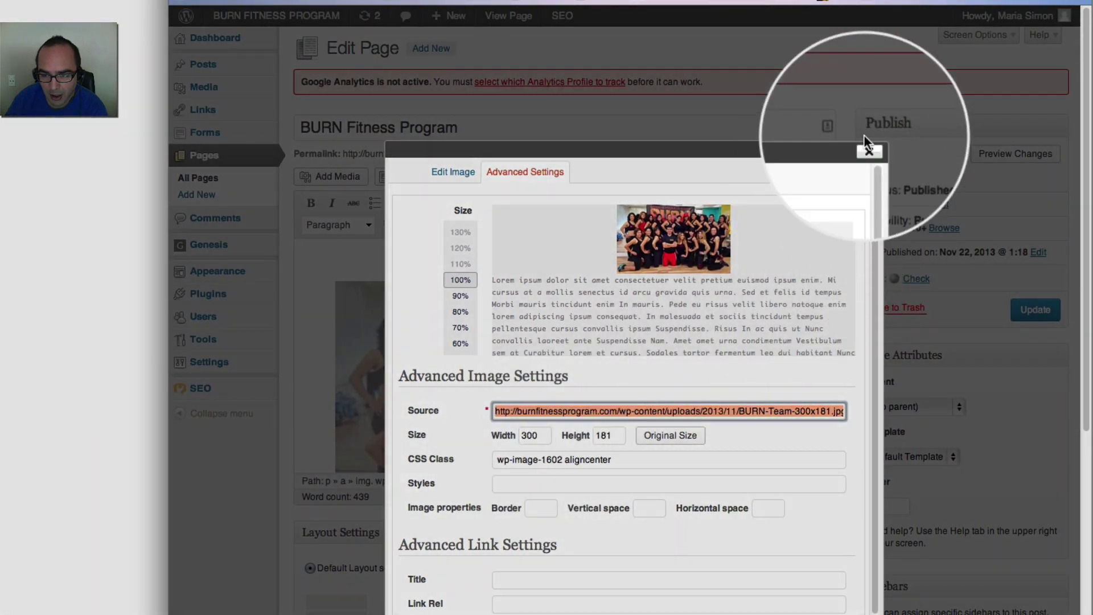
# Step: Delete the small team photo, add an empty paragraph below 'Licensed BURN Trainers...', and open Add Media
pyautogui.click(868, 150)
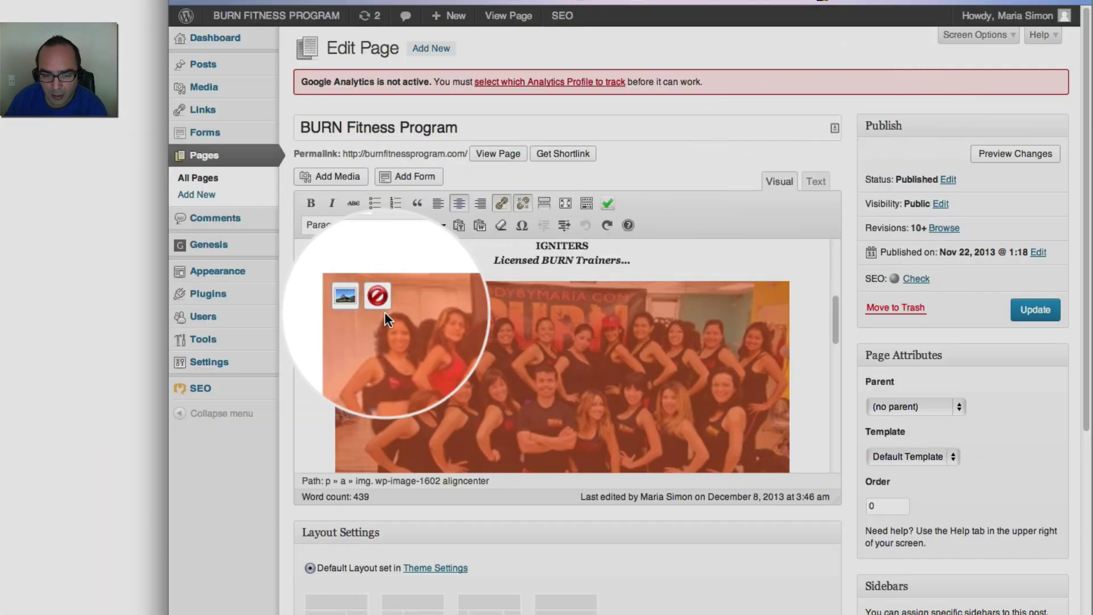
pyautogui.click(377, 302)
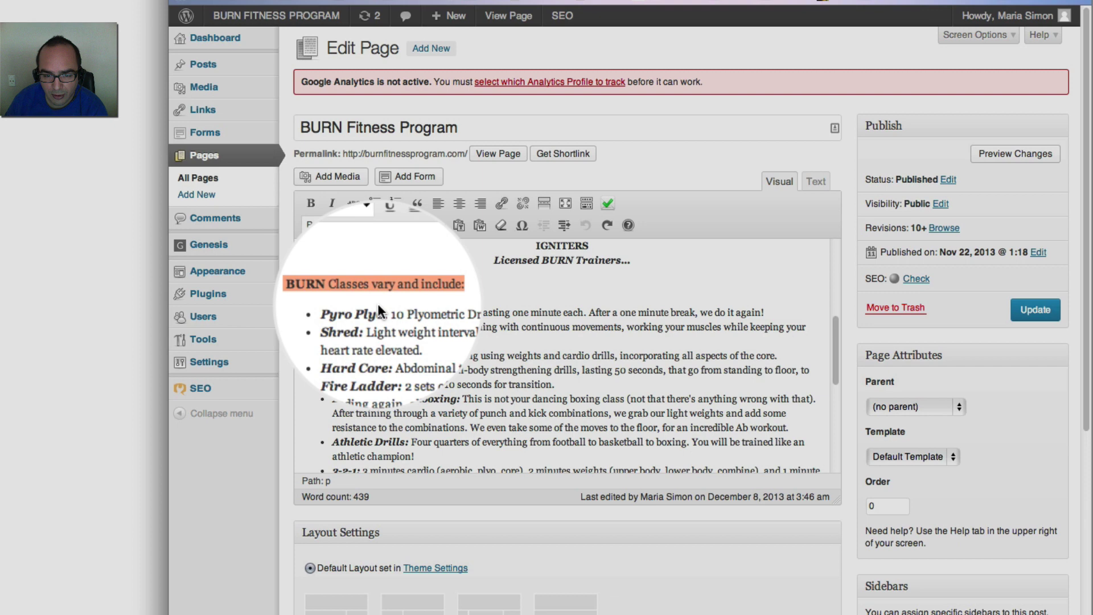
pyautogui.click(642, 261)
pyautogui.press('Return')
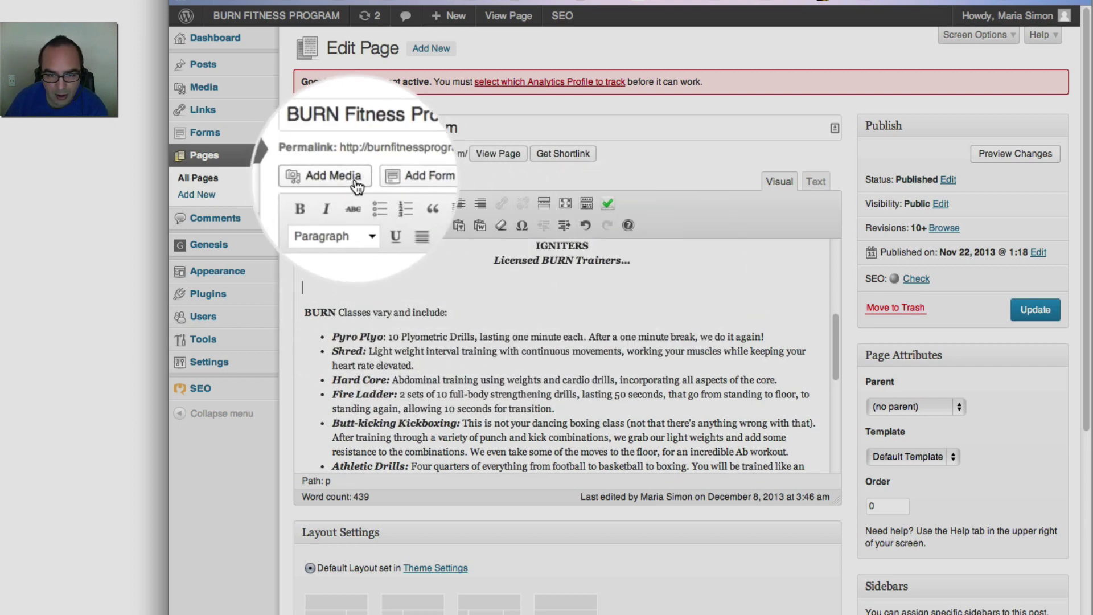
pyautogui.click(338, 179)
pyautogui.scroll(-5, 465, 321)
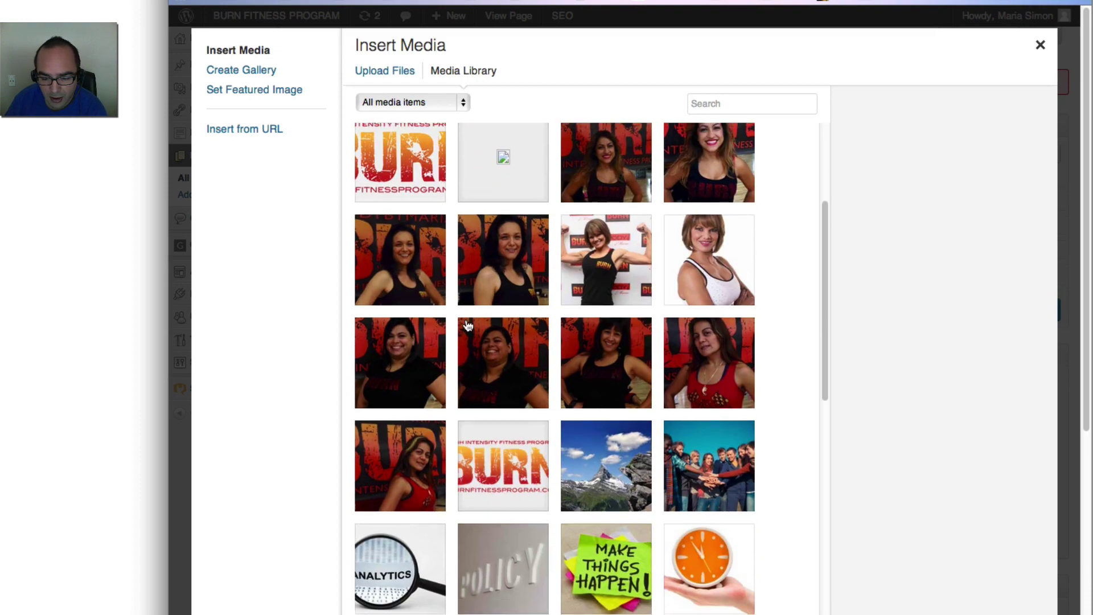
pyautogui.scroll(4, 466, 324)
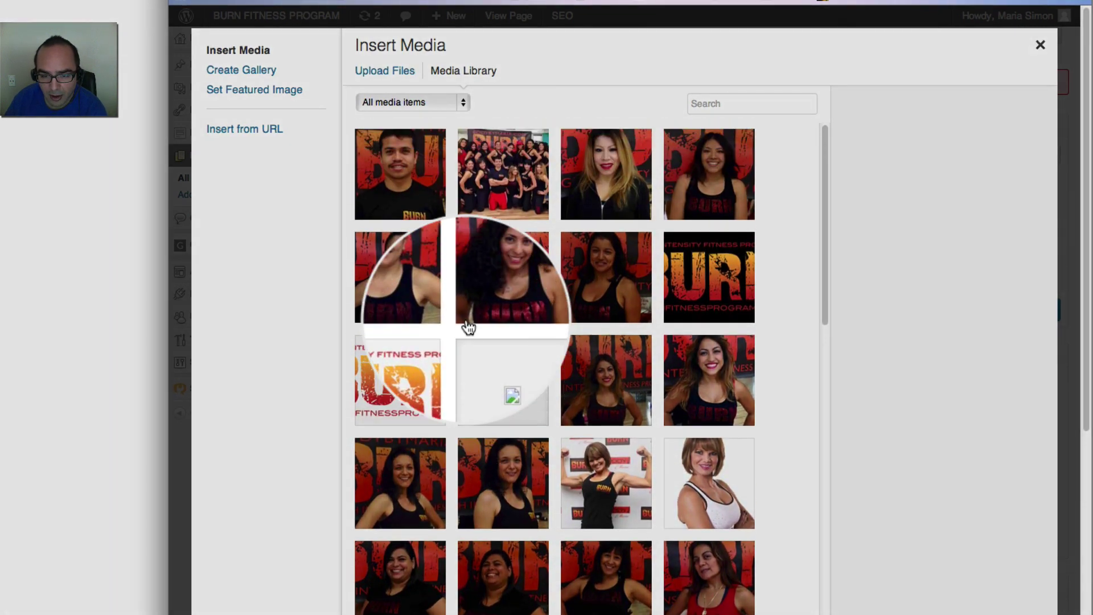
# Step: Choose the BURN Team image and keep its size at Full Size – 1024 × 618
pyautogui.click(504, 177)
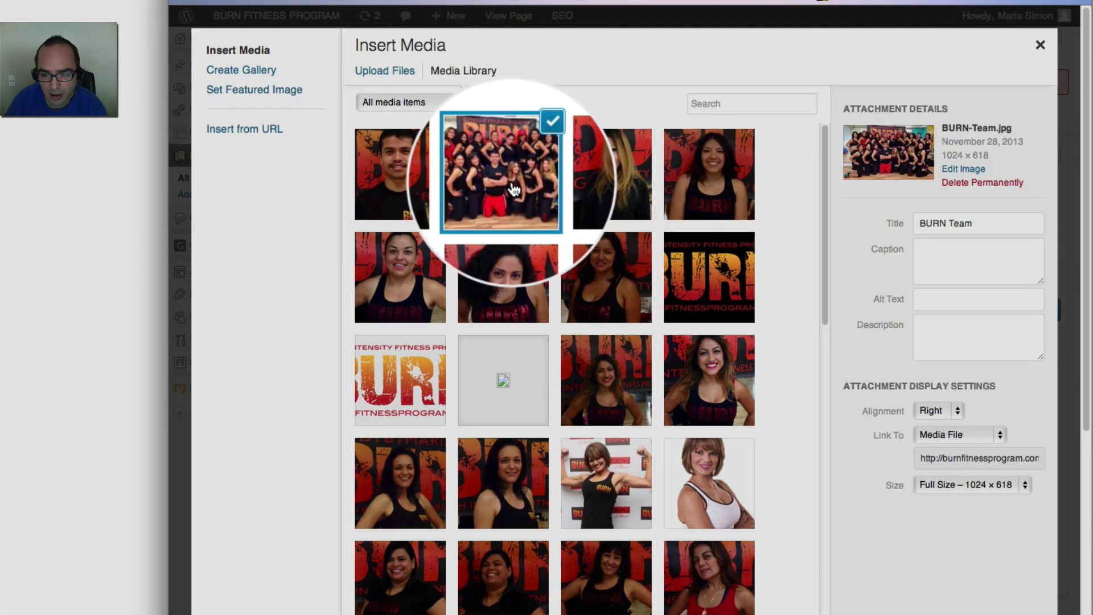
pyautogui.click(971, 482)
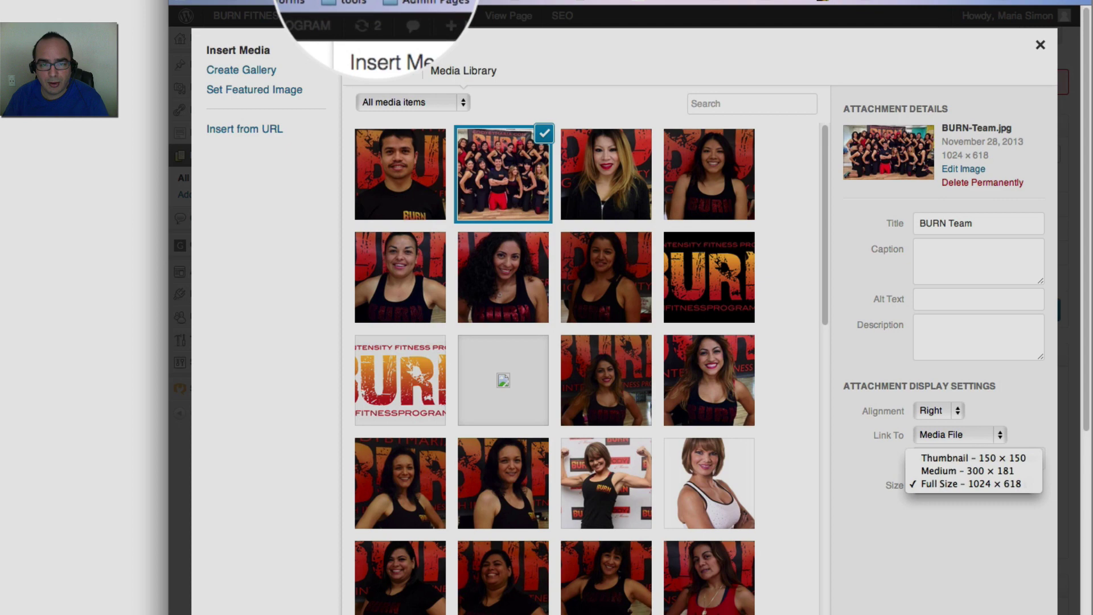
pyautogui.press('Escape')
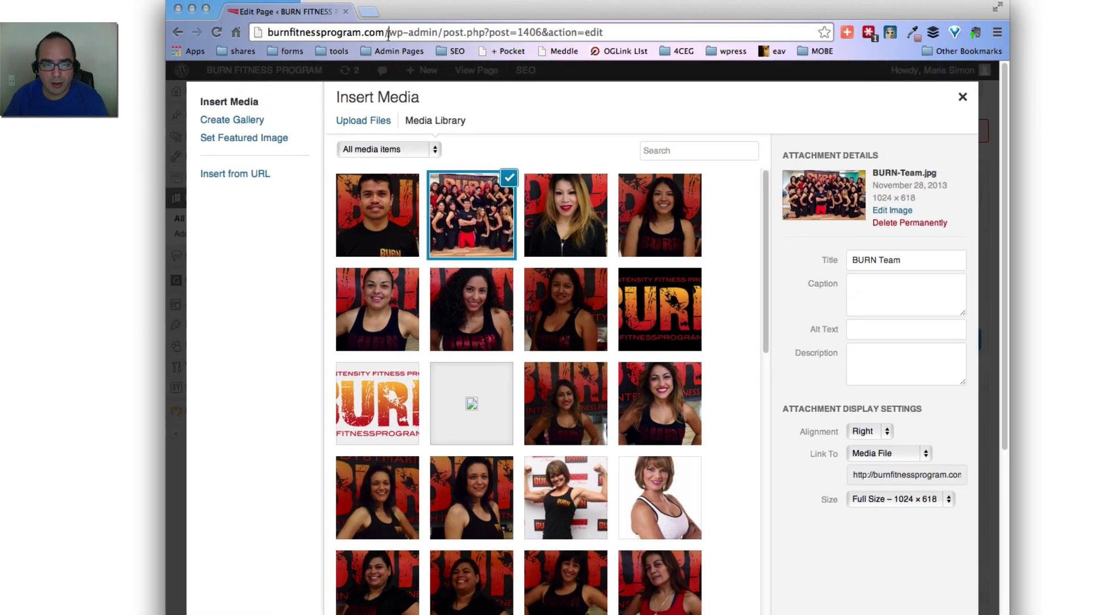
# Step: Copy the site's domain name into a new browser tab
pyautogui.moveTo(389, 32); pyautogui.dragTo(245, 32)
pyautogui.press('super+c')
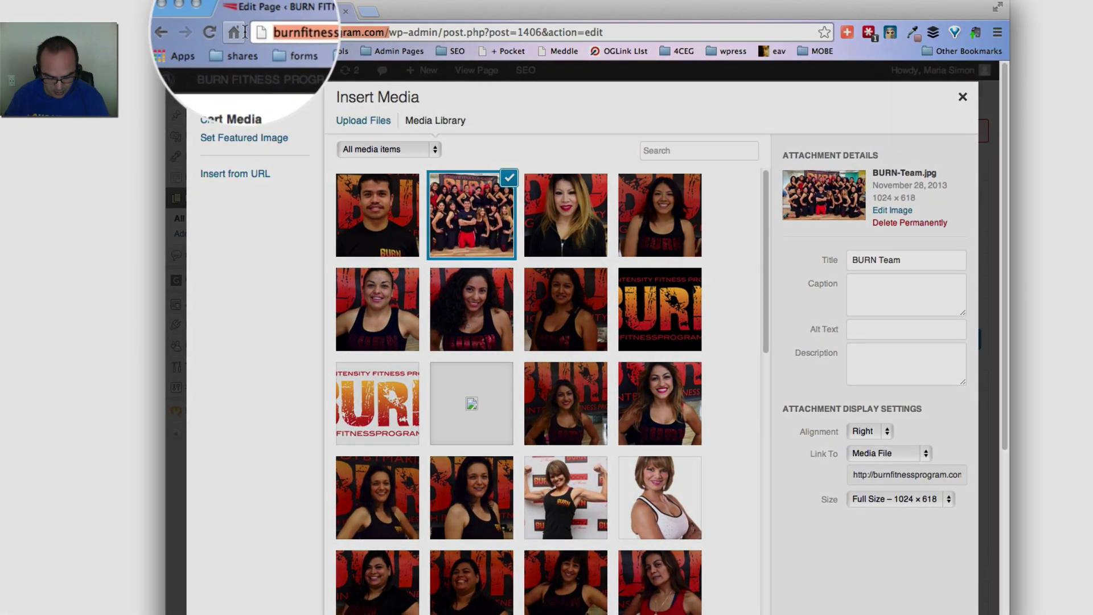
pyautogui.press('super+t')
pyautogui.press('super+v')
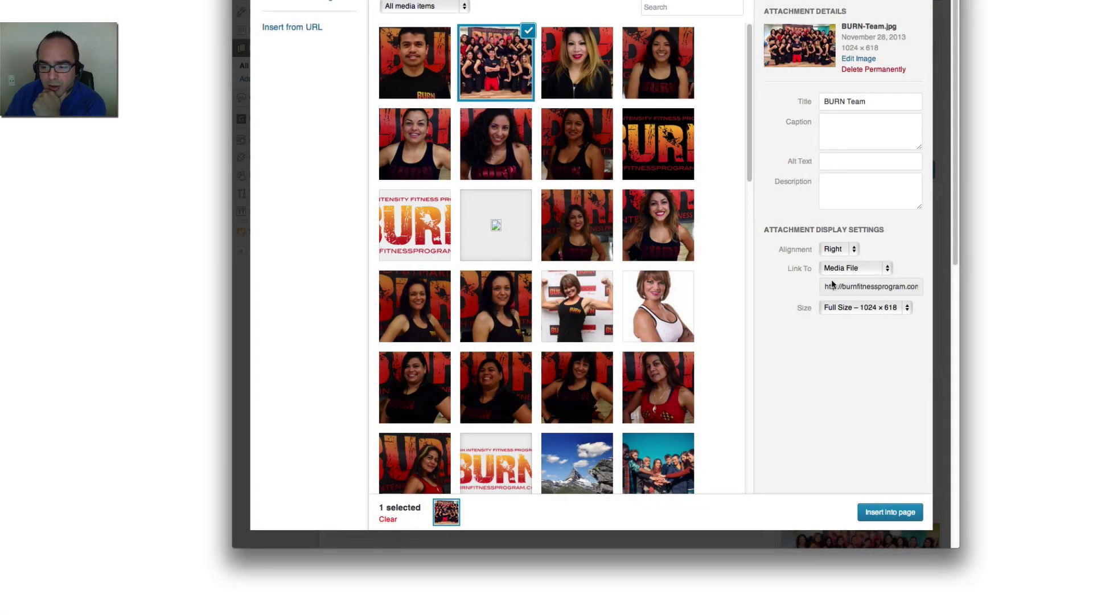
# Step: Set the BURN Team photo's alignment to Center and insert it into the page
pyautogui.click(845, 251)
pyautogui.click(836, 238)
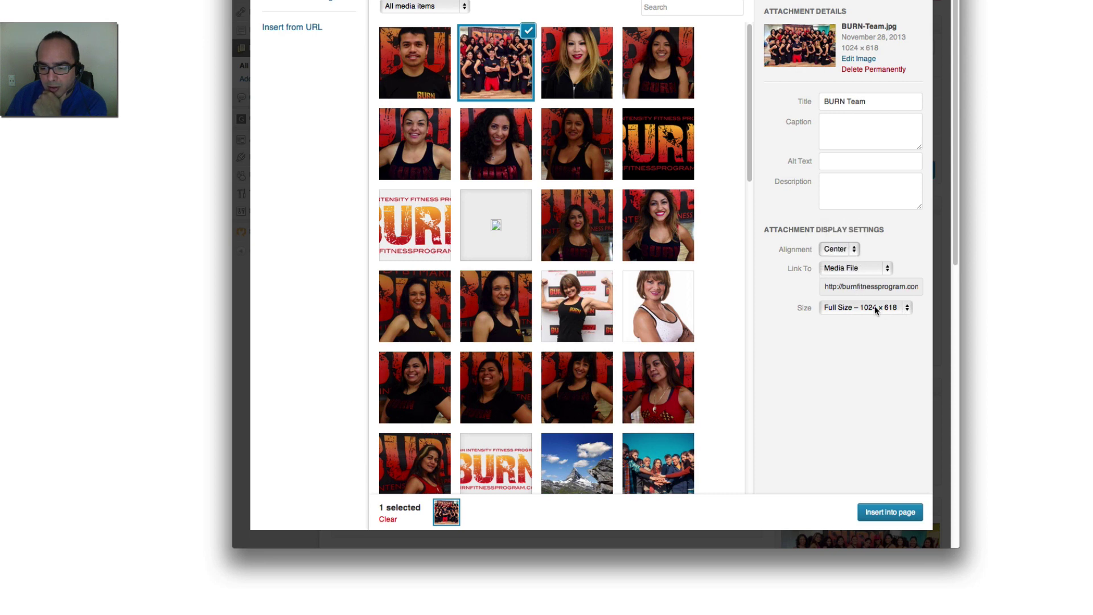
pyautogui.click(890, 512)
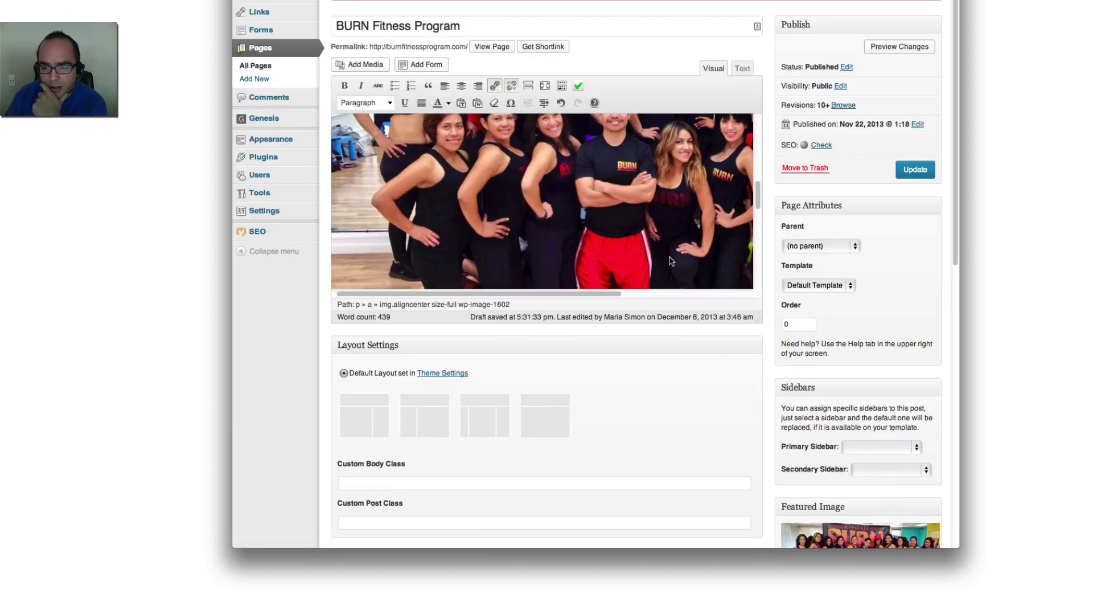
# Step: Review the centered team photo, Update the page, and view the live BURN Fitness Program page
pyautogui.scroll(5, 669, 260)
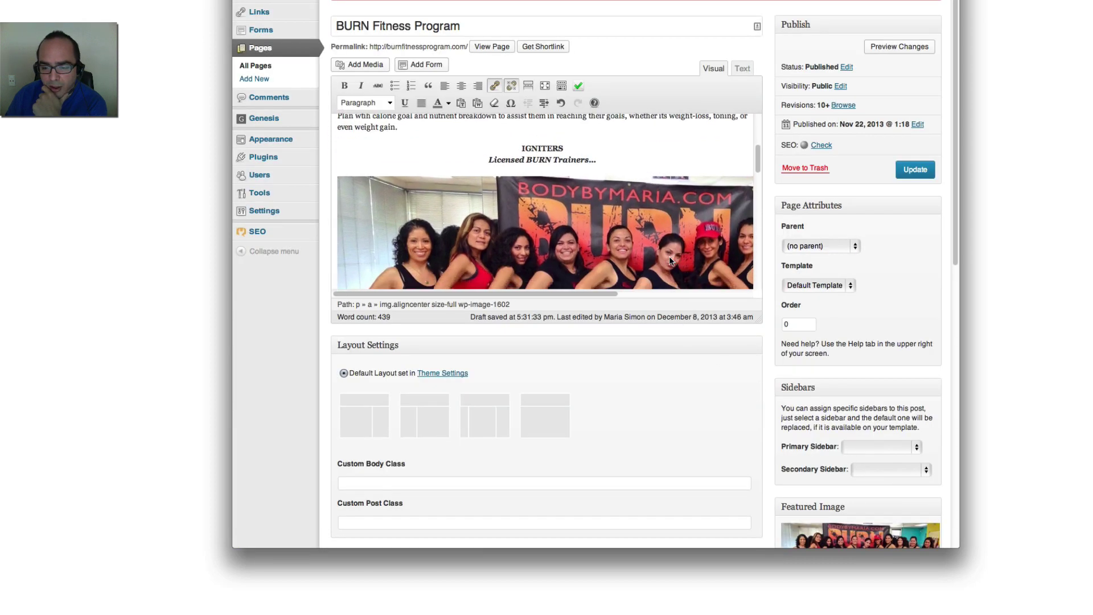
pyautogui.hscroll(5, 669, 260)
pyautogui.moveTo(655, 292)
pyautogui.mouseDown()
pyautogui.moveTo(548, 290)
pyautogui.moveTo(649, 291)
pyautogui.mouseUp()
pyautogui.click(914, 170)
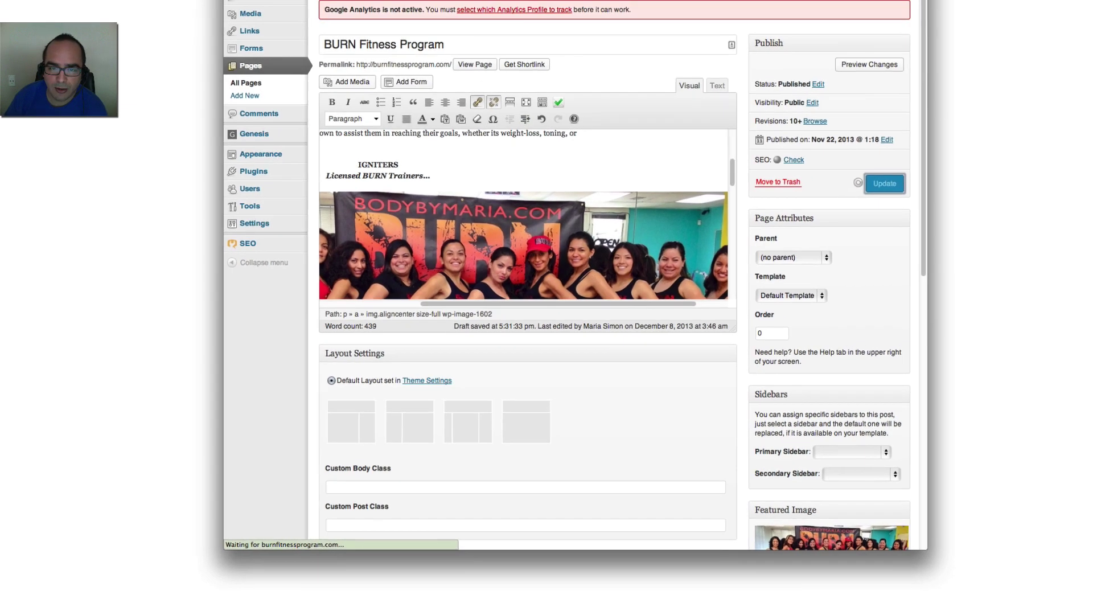
pyautogui.click(491, 46)
pyautogui.scroll(-3, 399, 363)
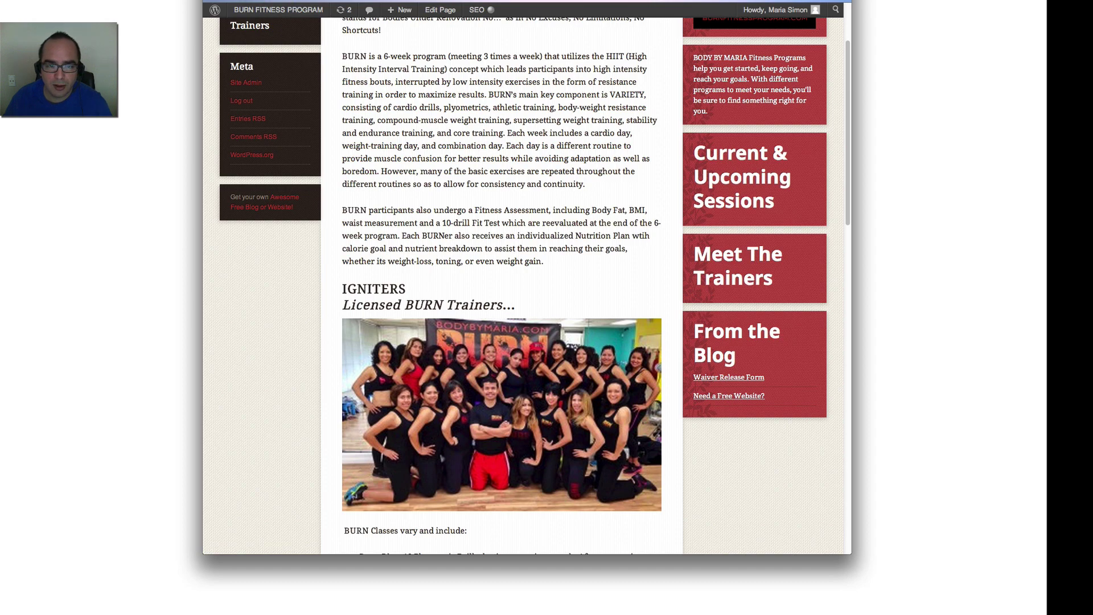
pyautogui.press('super+r')
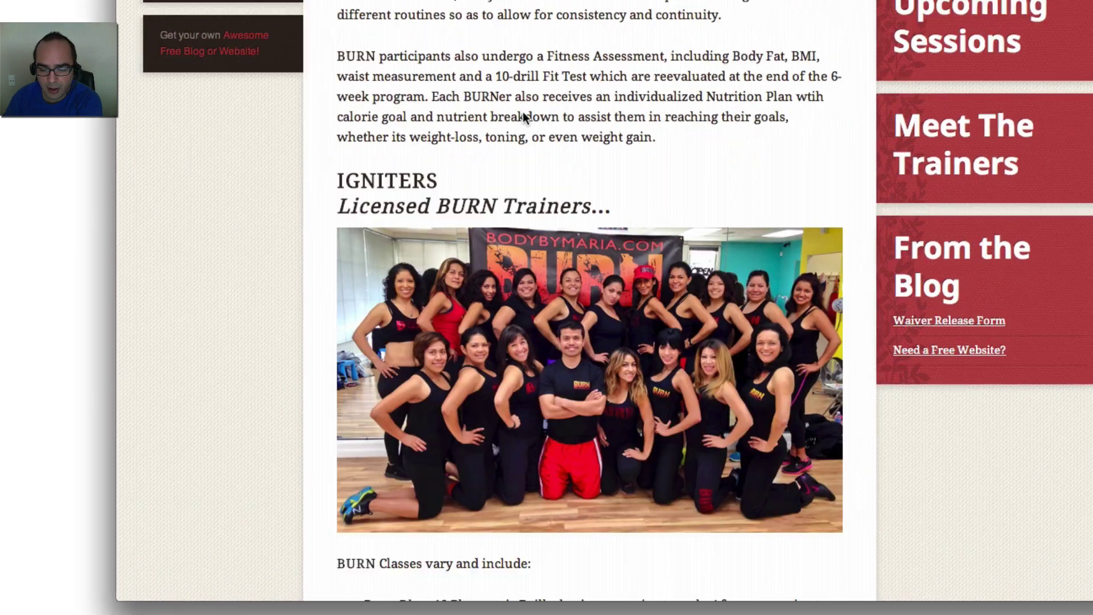
pyautogui.scroll(-5, 523, 116)
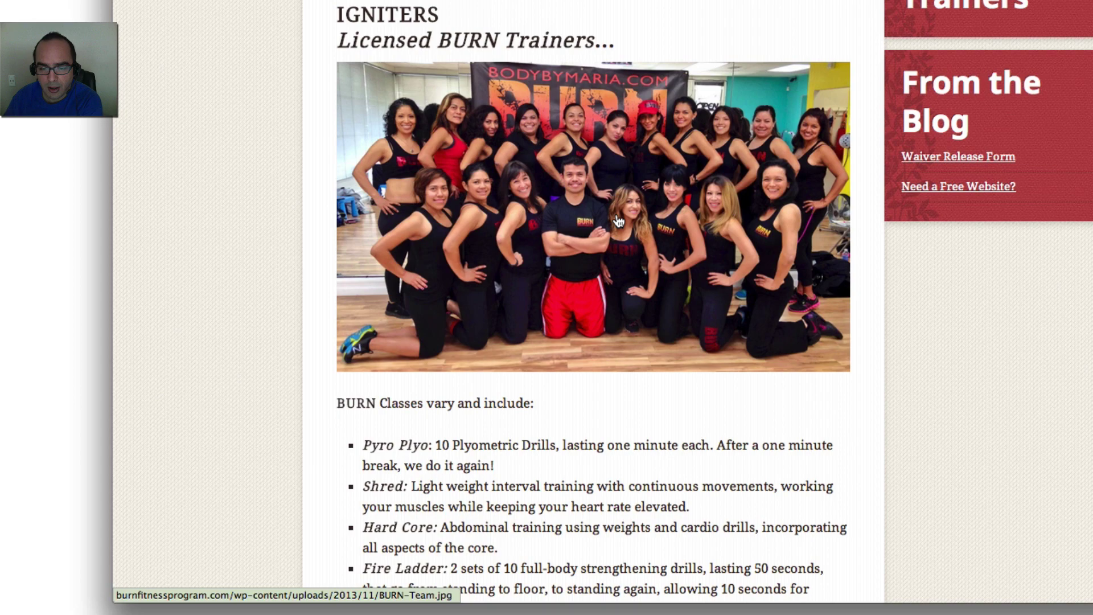
pyautogui.scroll(6, 618, 221)
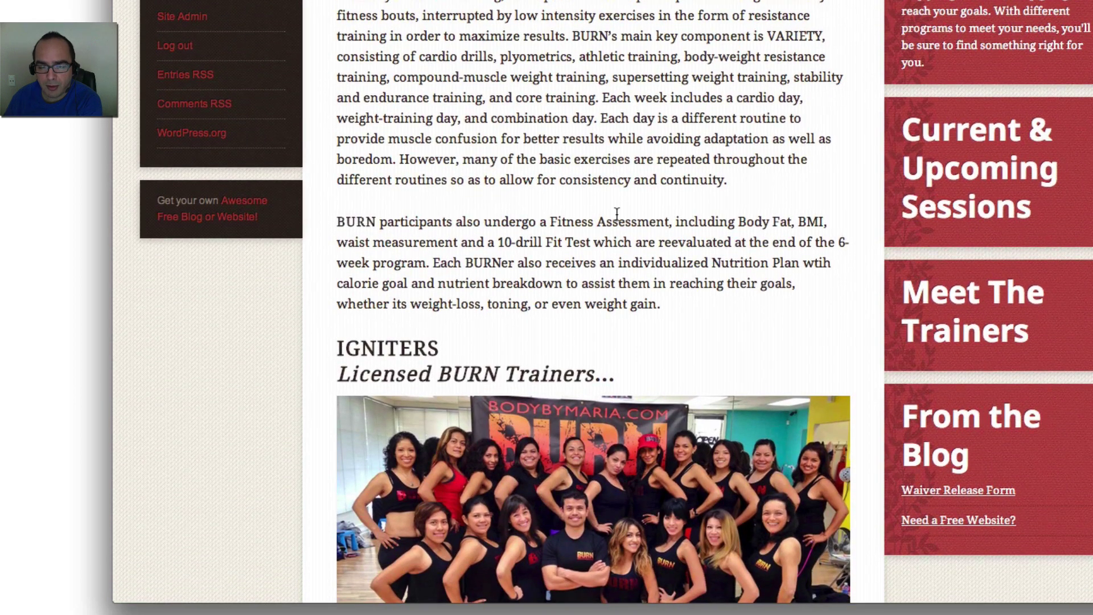
pyautogui.scroll(-6, 616, 213)
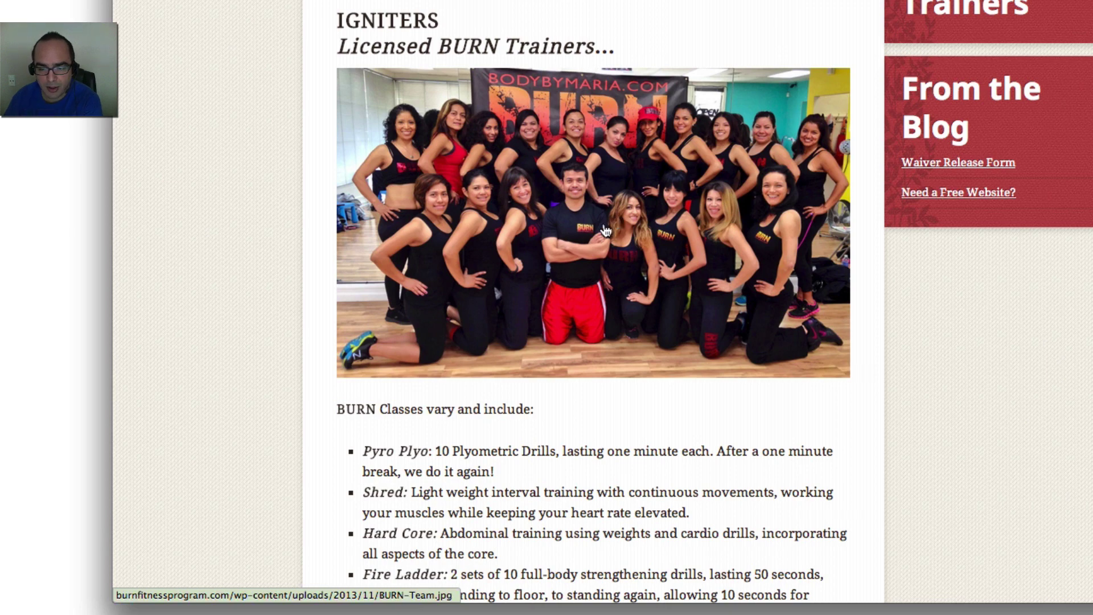
pyautogui.scroll(6, 500, 211)
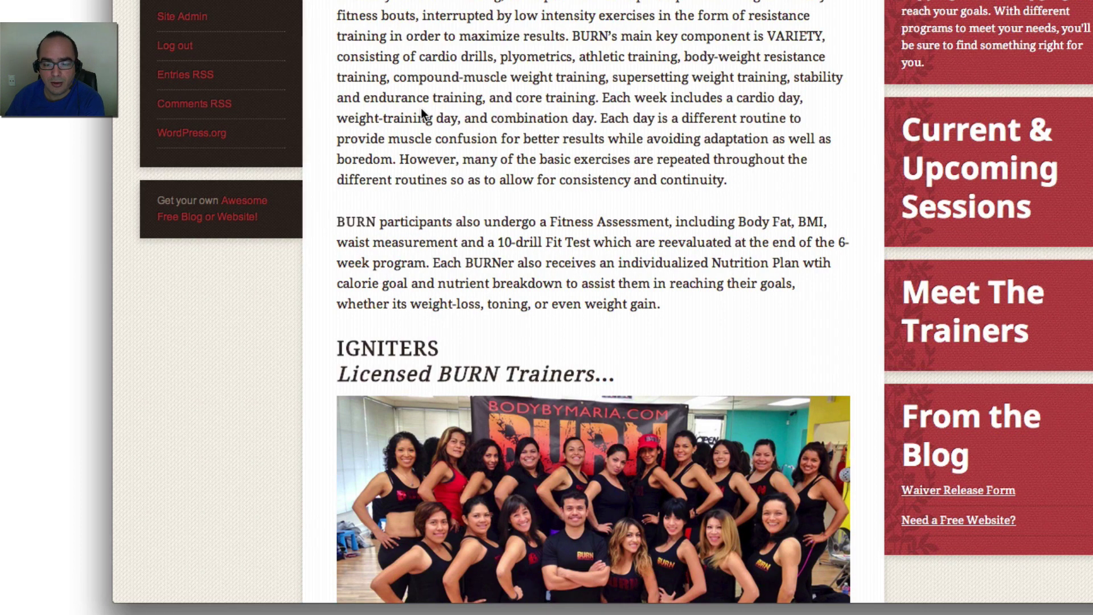
pyautogui.scroll(-4, 419, 189)
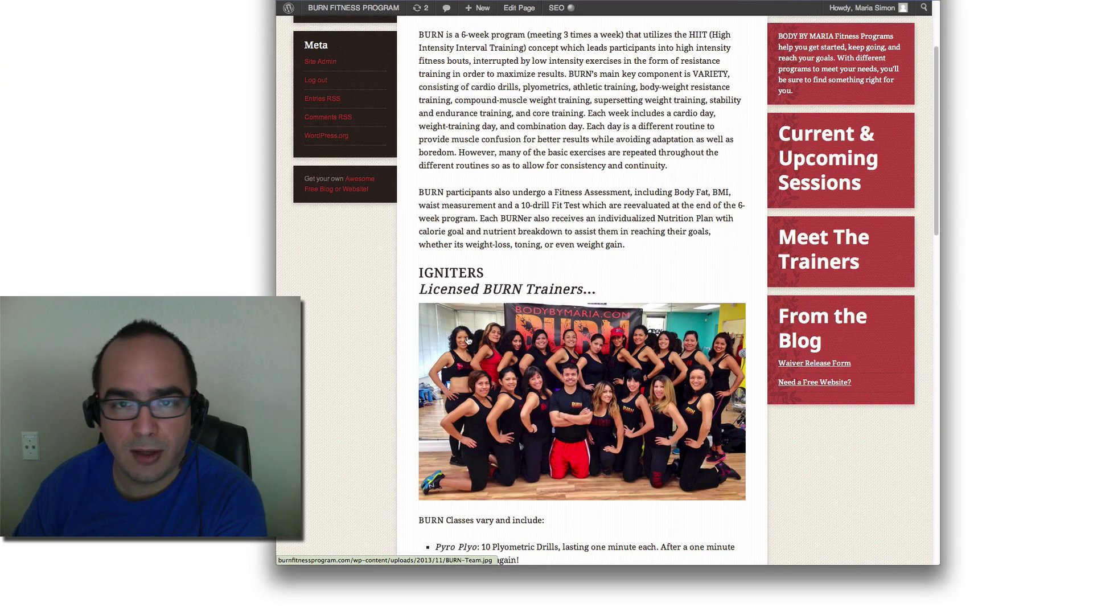
pyautogui.scroll(5, 460, 344)
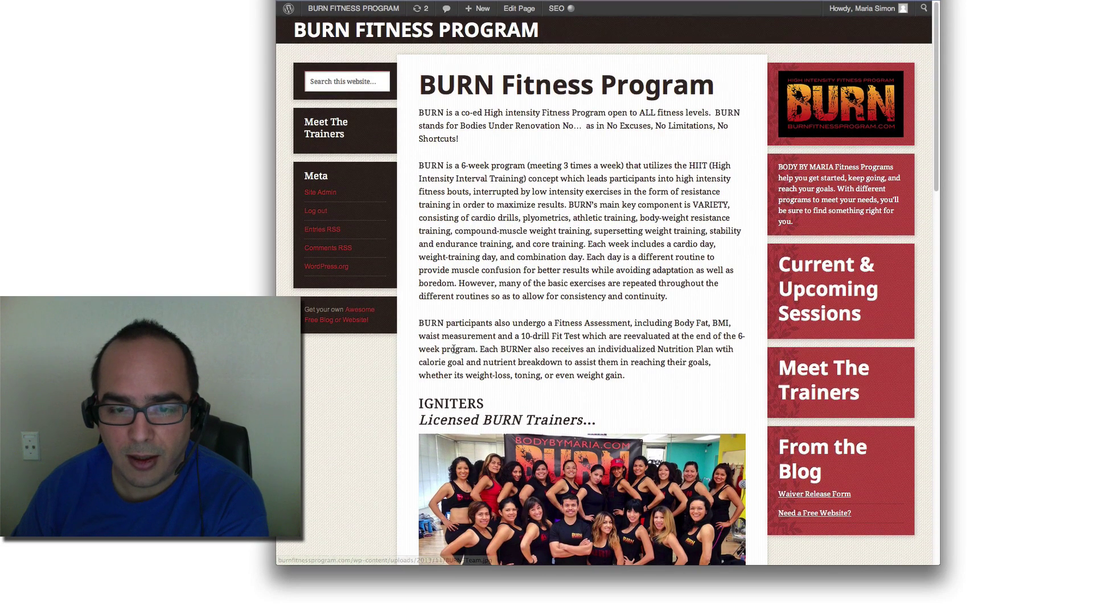
pyautogui.scroll(-5, 454, 352)
pyautogui.scroll(5, 454, 353)
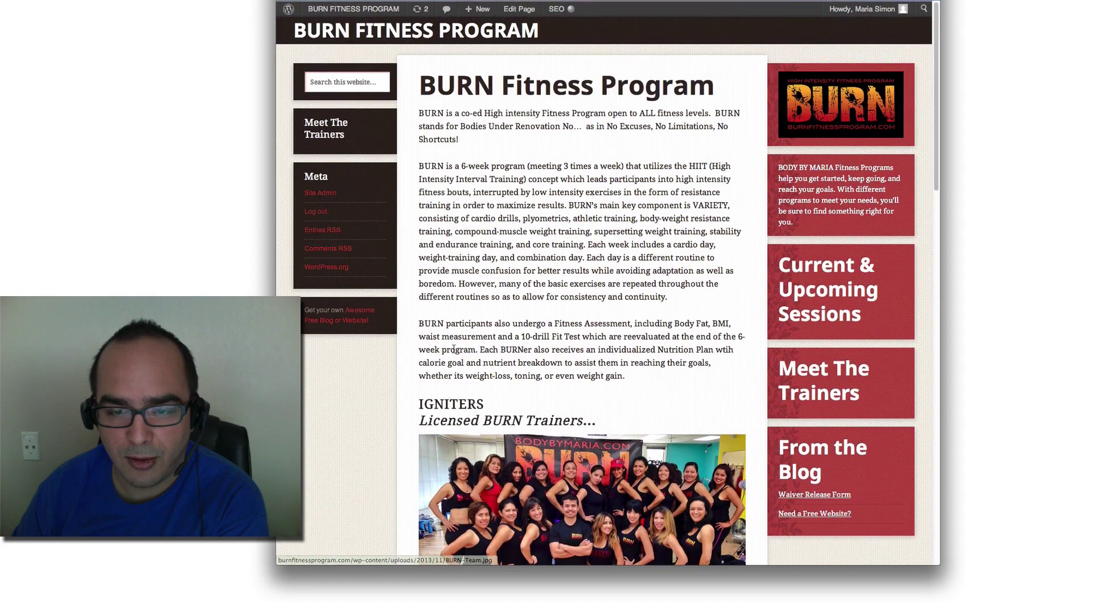